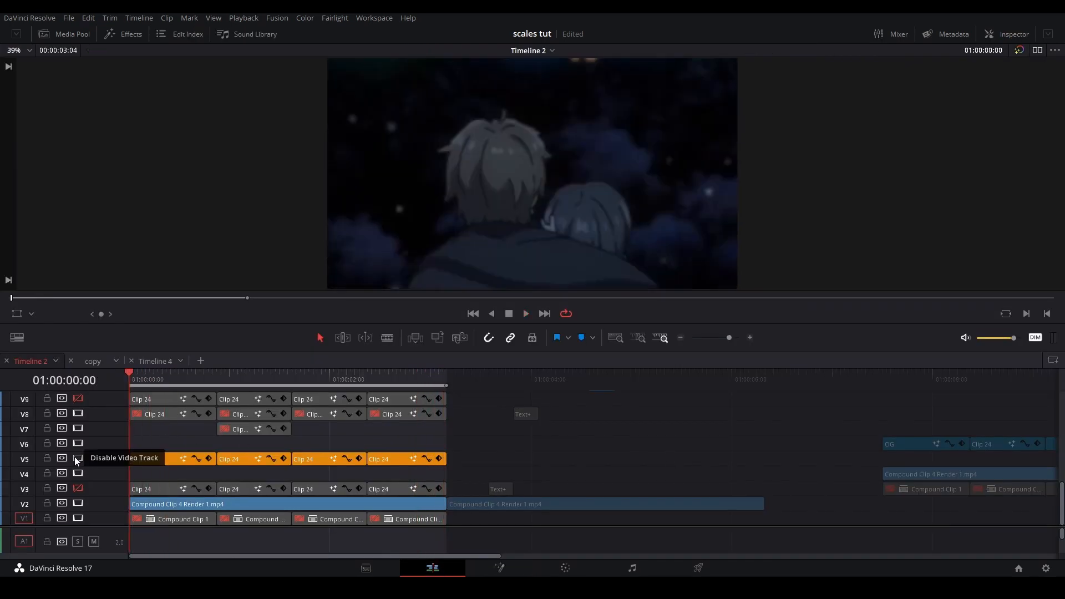
# Disable video track V5 and preview the clip's zoom animation in Fusion
pyautogui.click(77, 457)
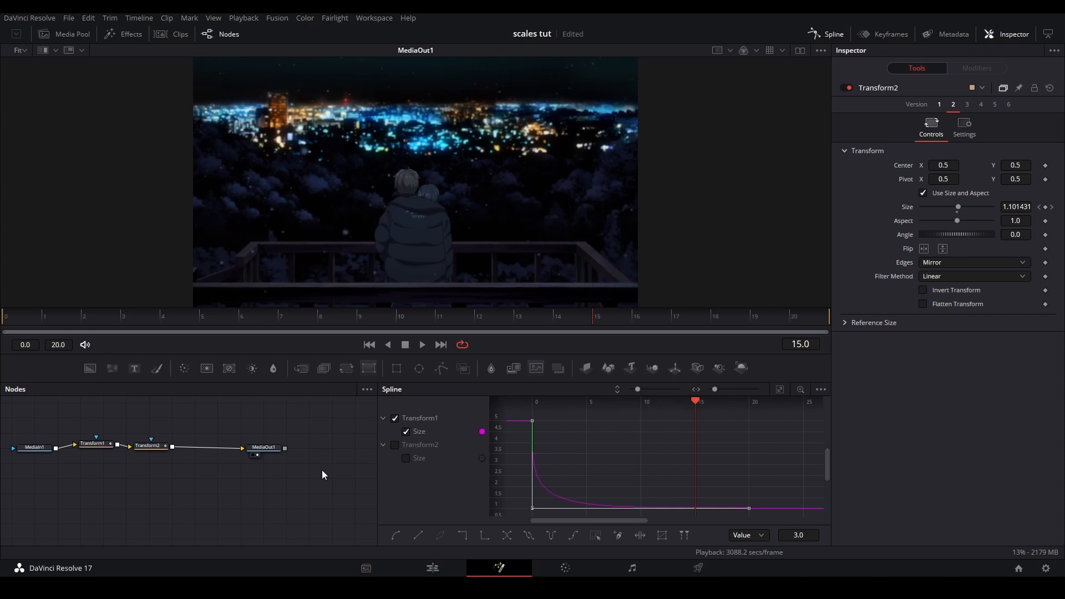
pyautogui.press('space')
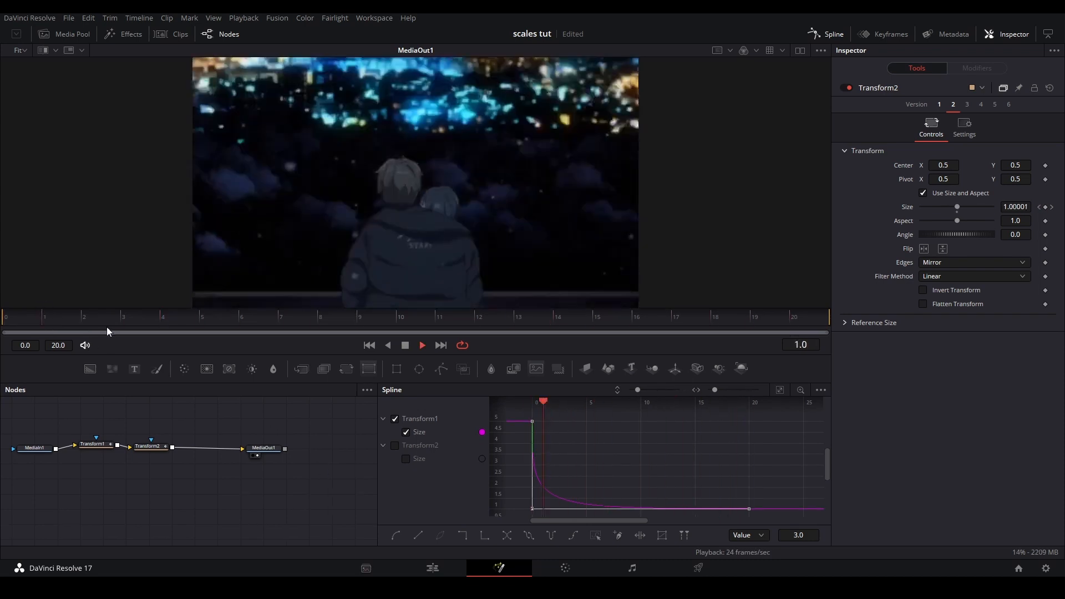
pyautogui.press('space')
# Soften the start of Transform1's Size curve, play it back, and reshape the end handle of Transform2's Size curve
pyautogui.moveTo(533, 508); pyautogui.dragTo(551, 495)
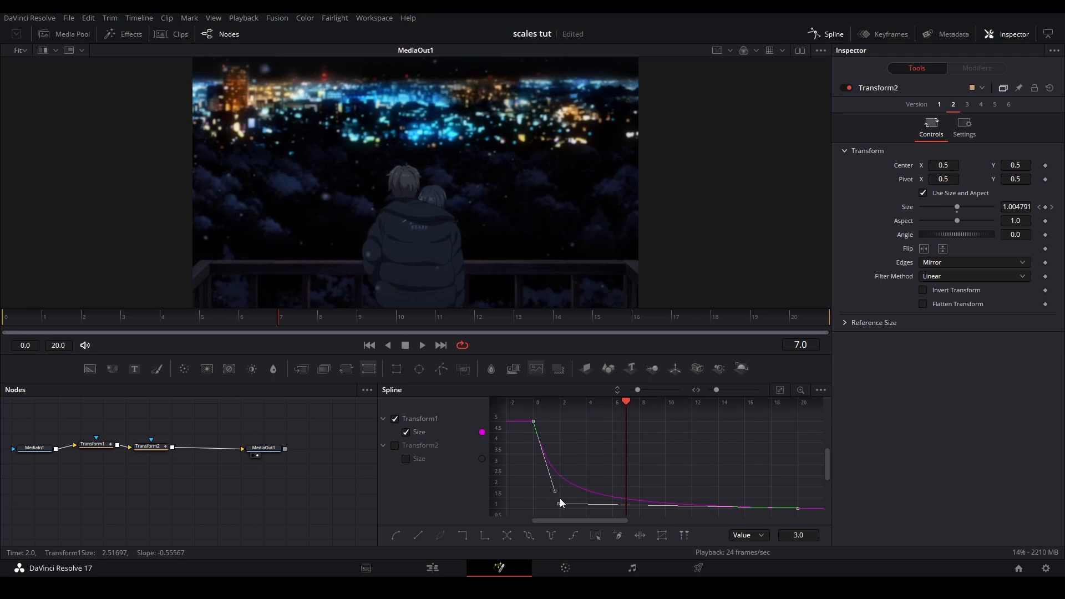
pyautogui.press('space')
pyautogui.click(15, 321)
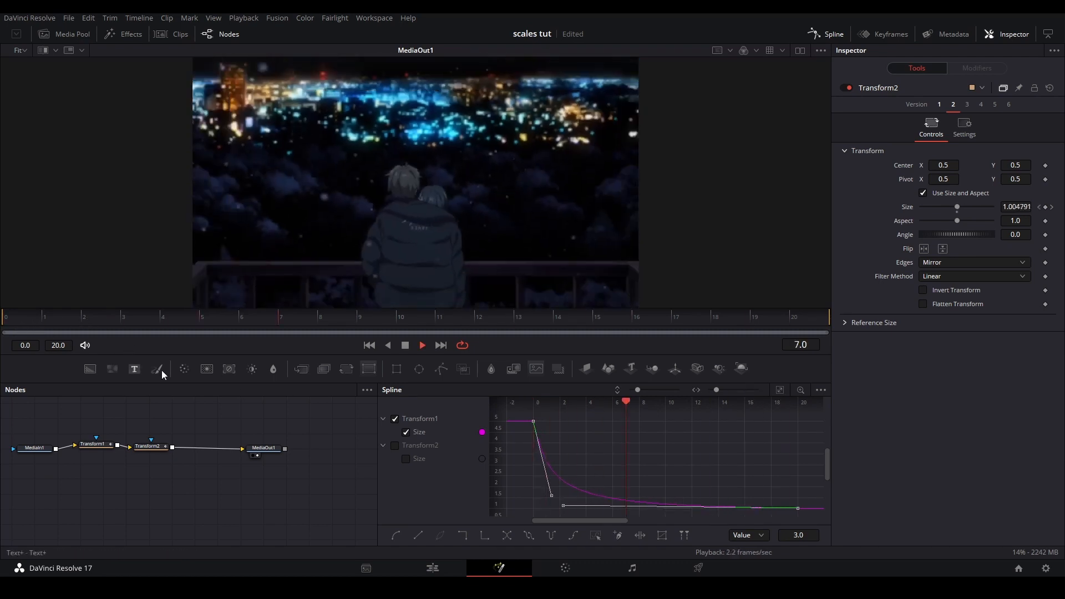
pyautogui.click(420, 445)
pyautogui.moveTo(796, 512); pyautogui.dragTo(782, 492)
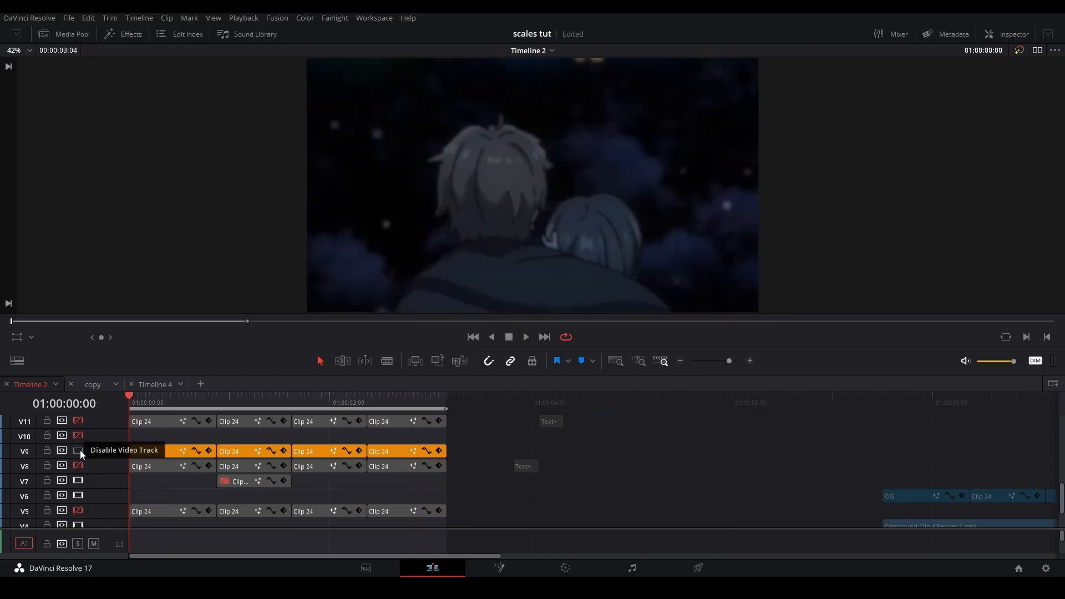
# Disable track V9, enable tracks V8 and V7, and use the V7 clip instead of V8's second clip for playback
pyautogui.click(77, 450)
pyautogui.click(78, 466)
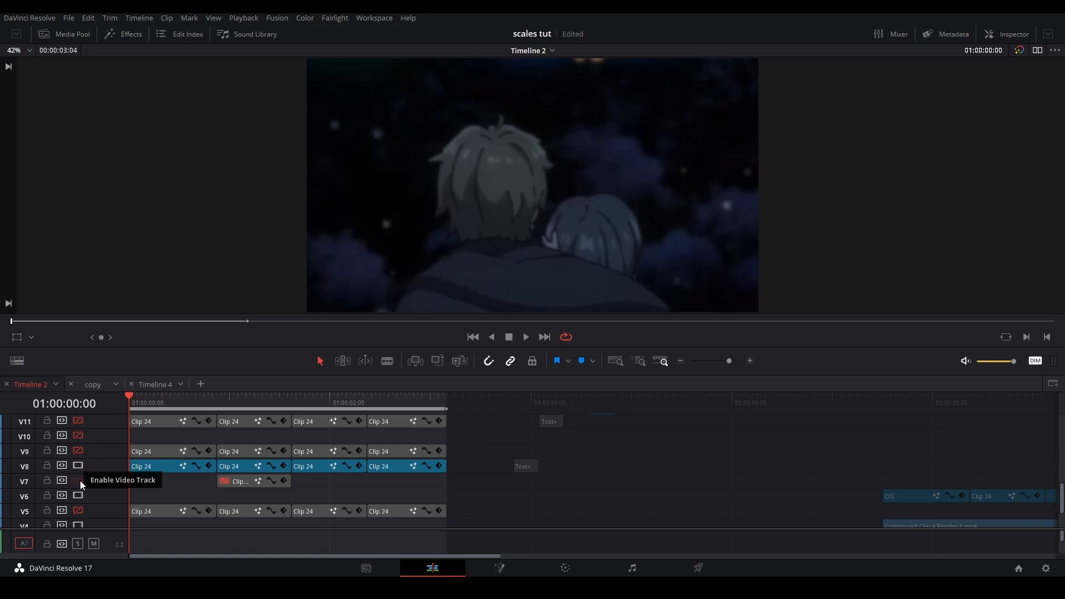
pyautogui.click(78, 480)
pyautogui.click(256, 481)
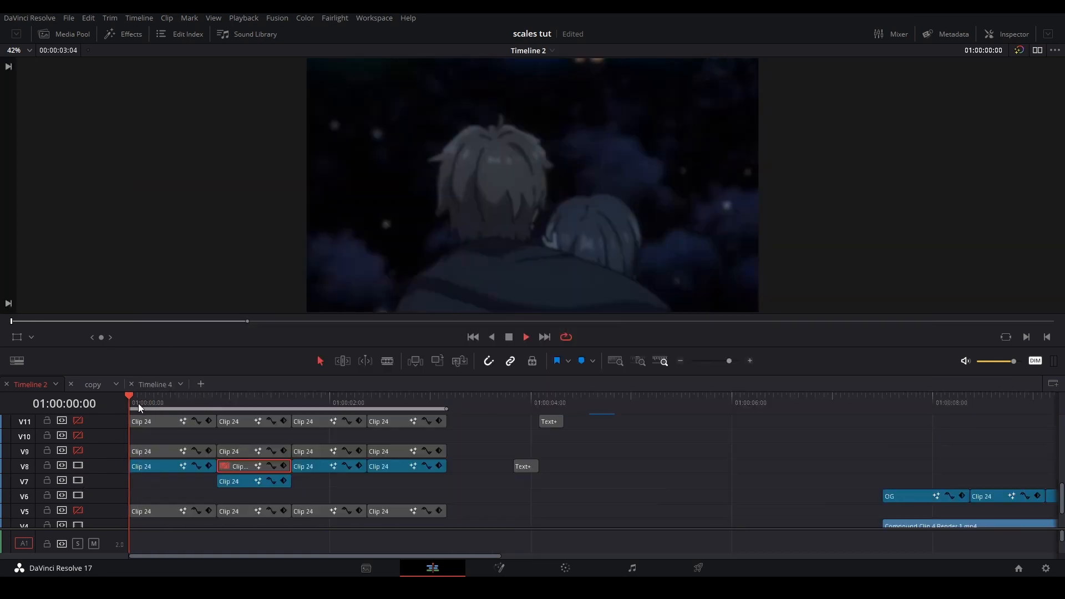
pyautogui.press('space')
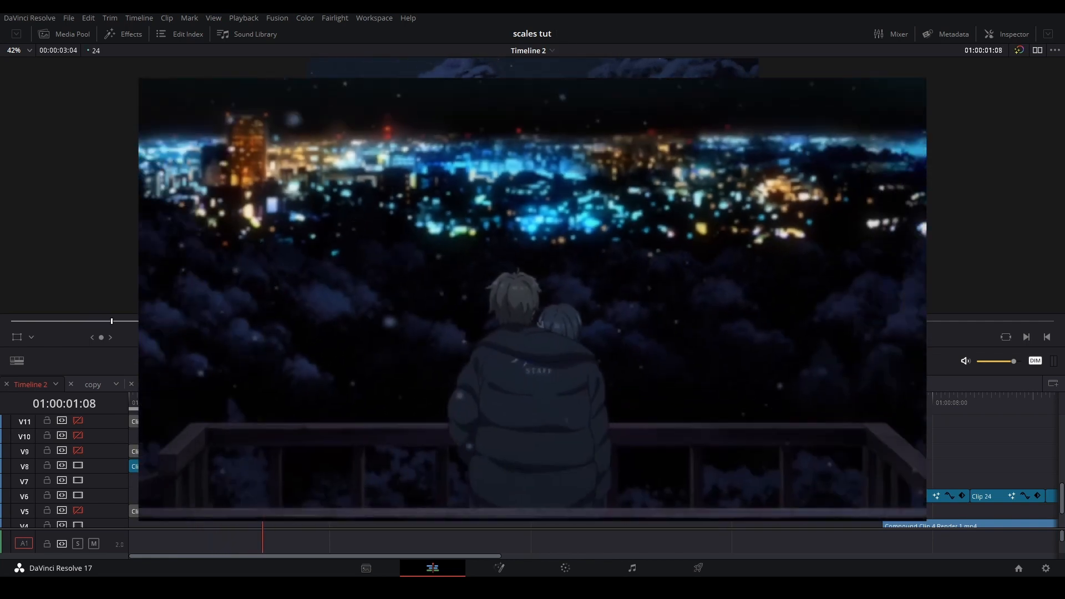
# Disable the clip on V7 and re-enable the second clip on V8
pyautogui.moveTo(263, 402); pyautogui.dragTo(184, 407)
pyautogui.click(236, 481)
pyautogui.press('d')
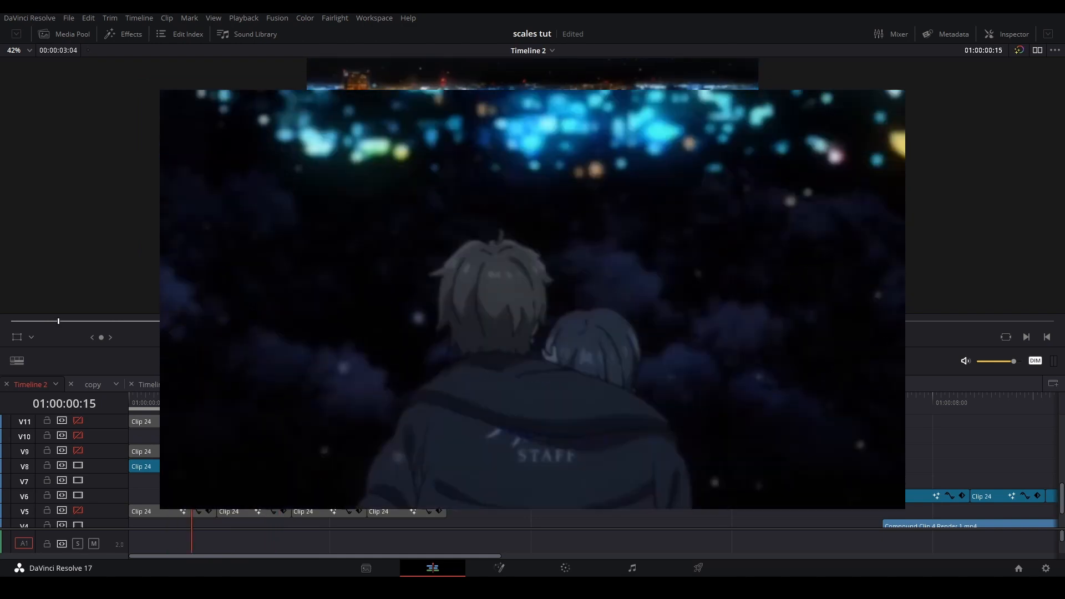
pyautogui.click(235, 467)
pyautogui.press('d')
# Play the timeline from its beginning to review the zooms and slides across all four clips
pyautogui.press('space')
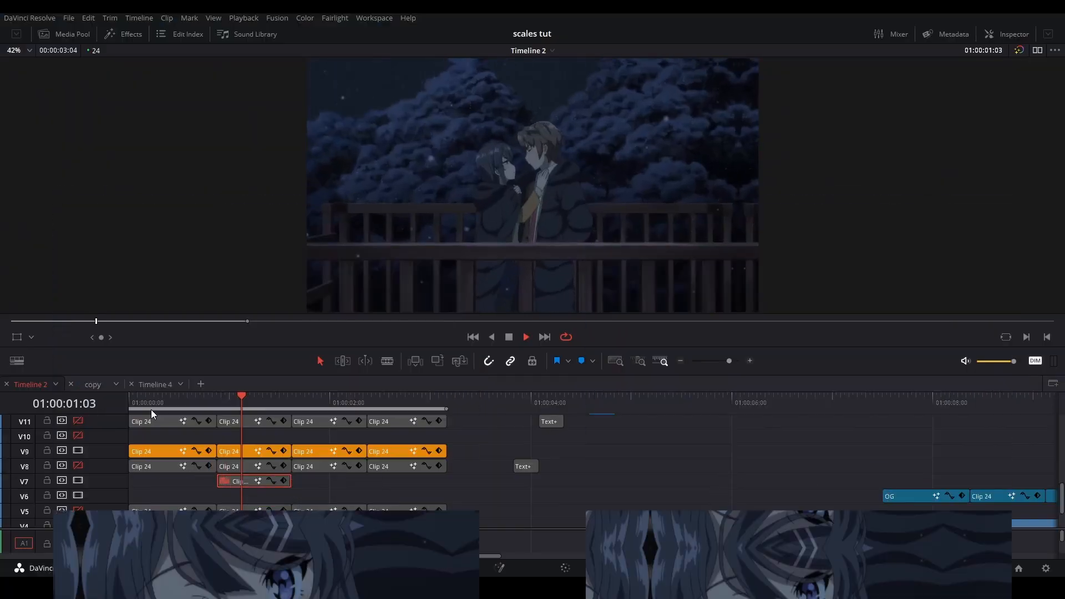
pyautogui.click(141, 406)
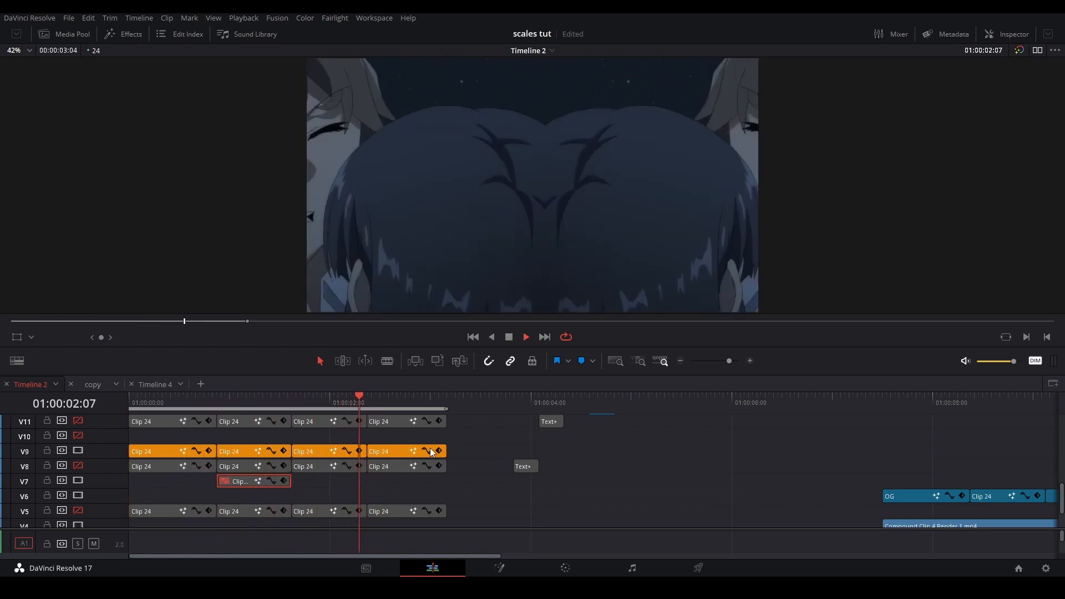
pyautogui.click(142, 400)
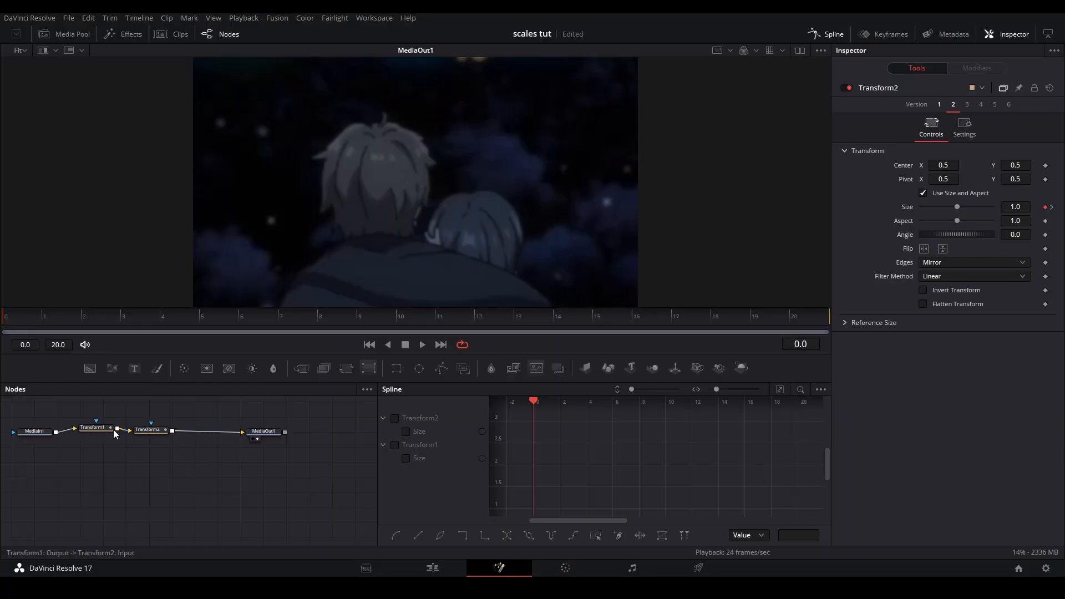
# Enter the Size of Transform2's zoom-in keyframe at frame 20
pyautogui.click(103, 424)
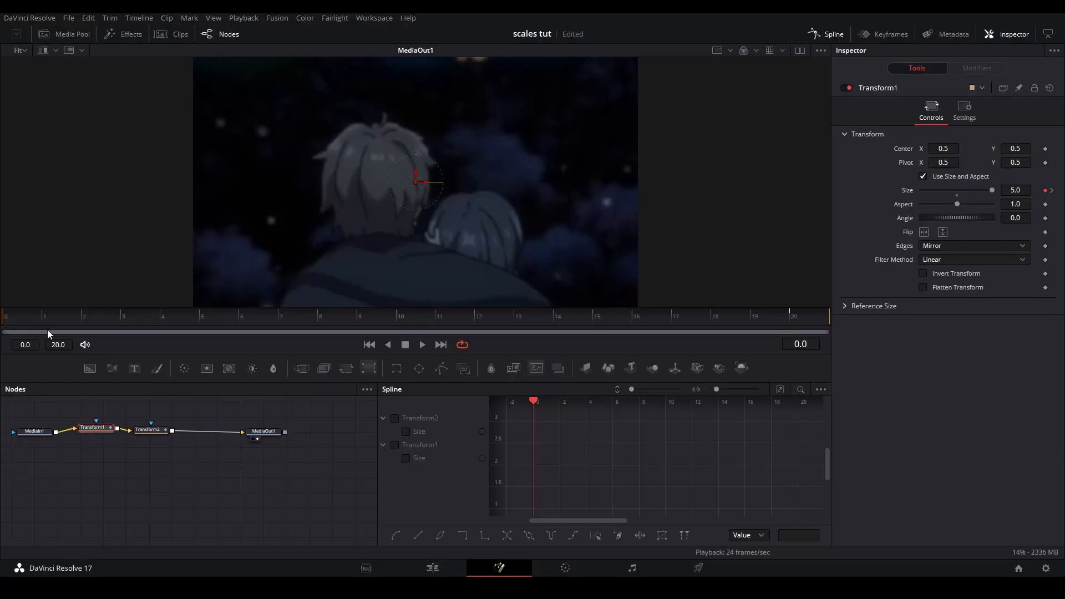
pyautogui.click(155, 435)
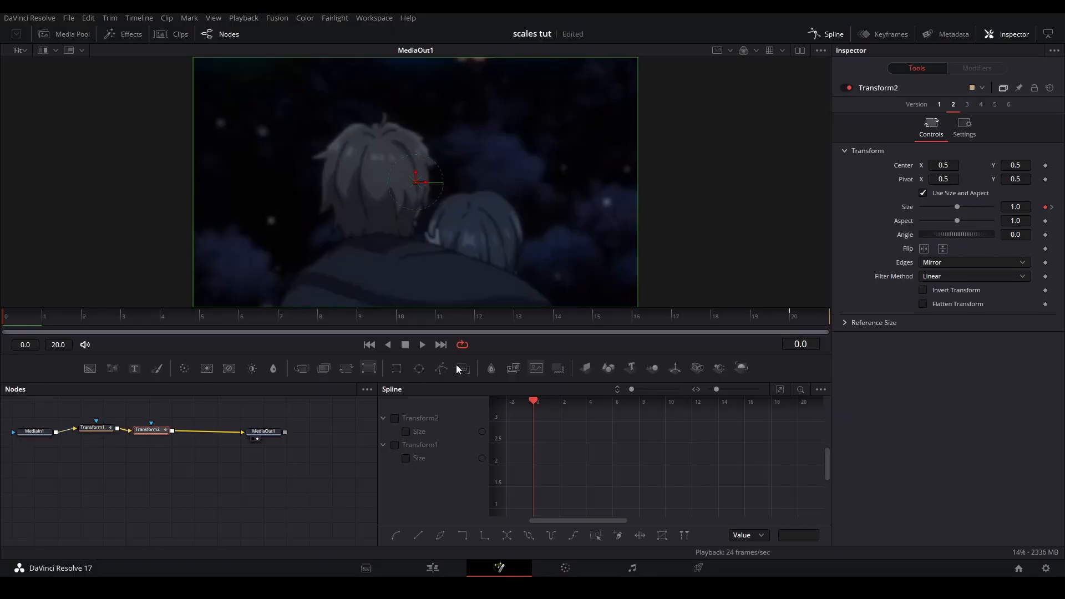
pyautogui.moveTo(587, 322); pyautogui.dragTo(801, 323)
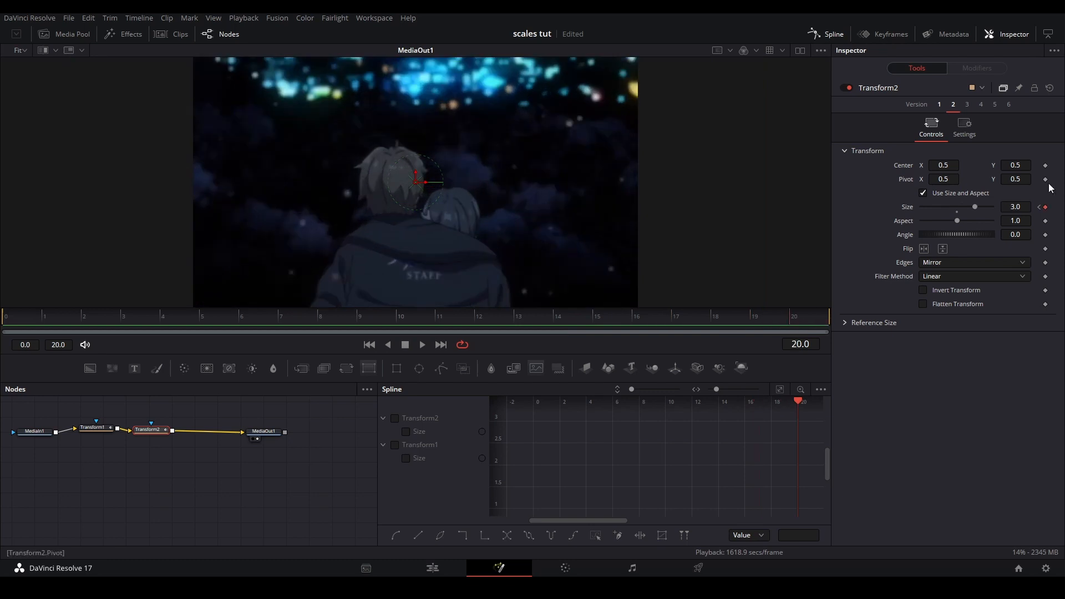
pyautogui.click(1029, 207)
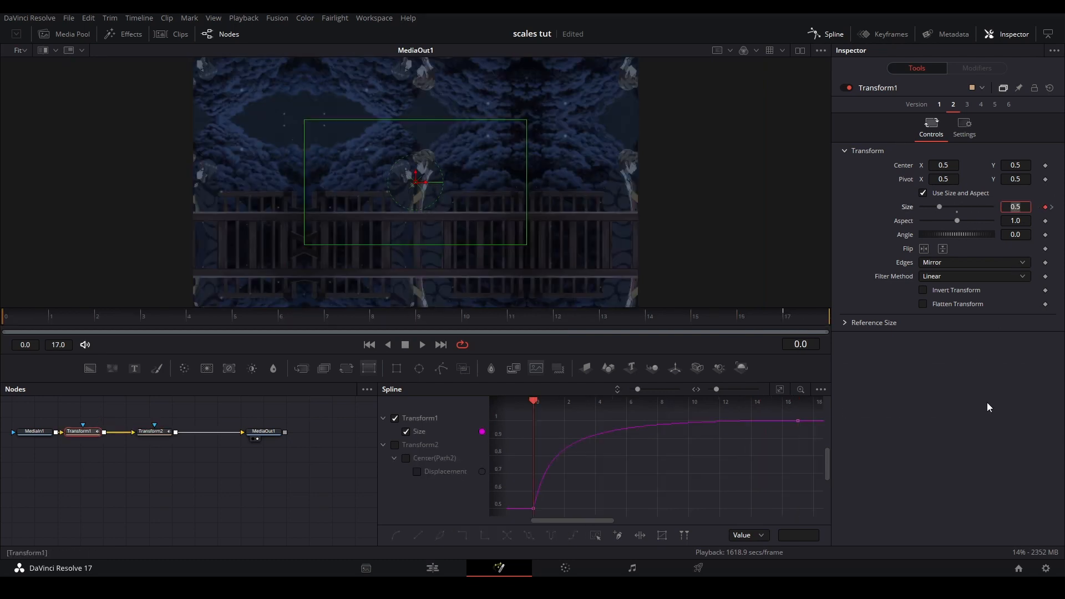
pyautogui.write('1')
pyautogui.press('Return')
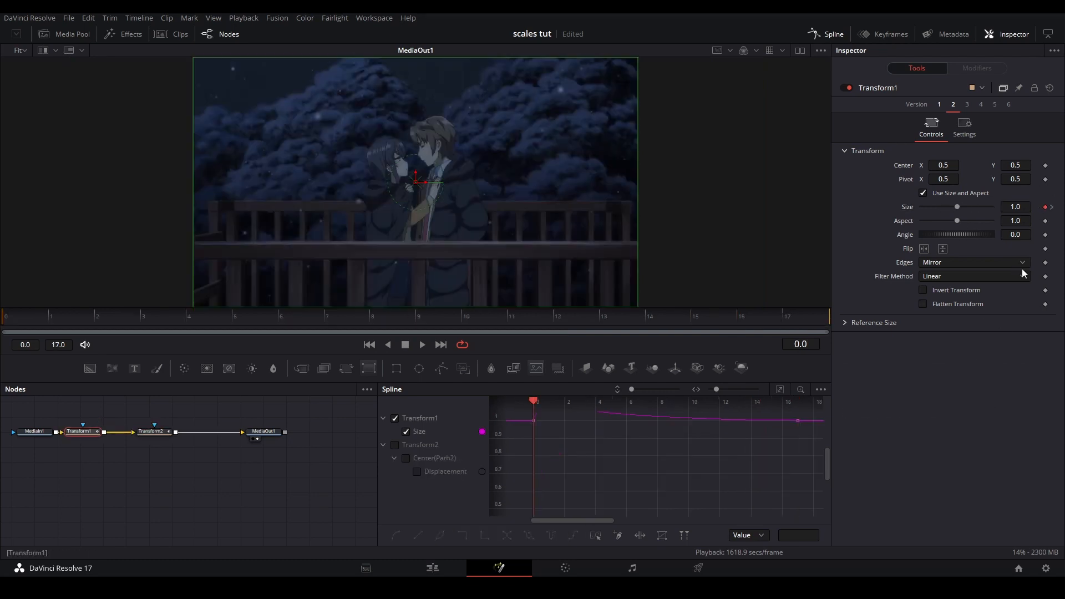
# Set Transform1's Size to 1.2 at its end keyframe on frame 17
pyautogui.click(1051, 207)
pyautogui.write('1.2')
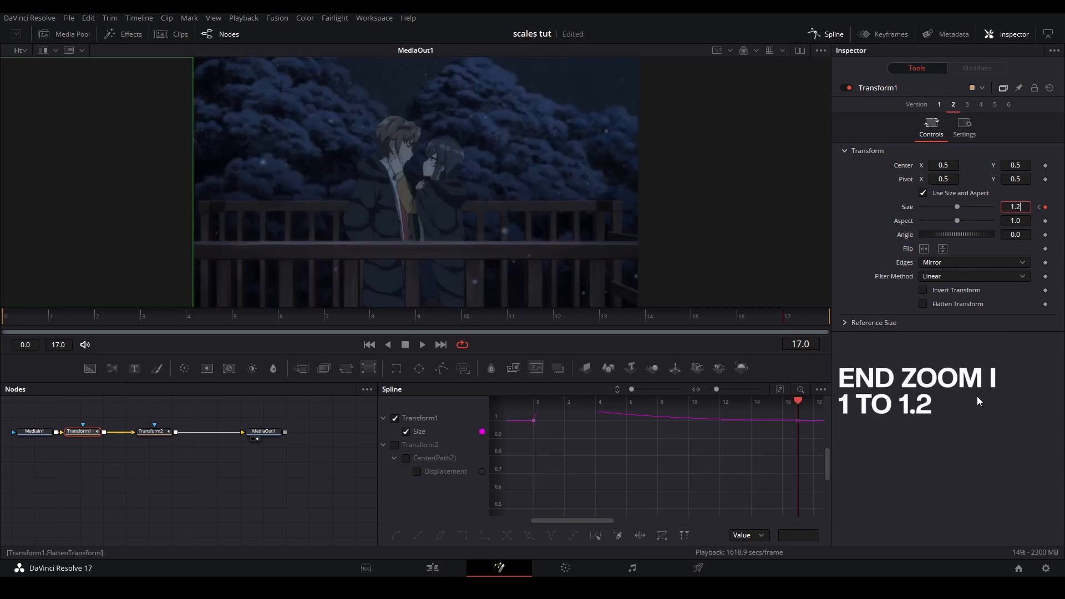
pyautogui.press('Return')
# Select the keyframes of Transform1's Size curve and reshape their handles for a fast start that eases out
pyautogui.click(780, 390)
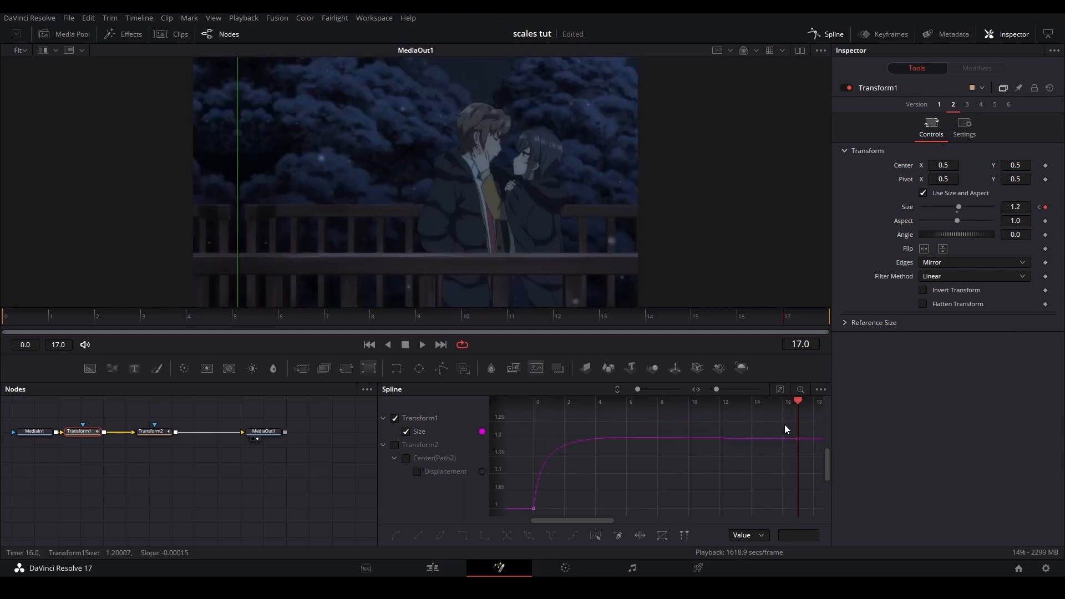
pyautogui.moveTo(806, 433); pyautogui.dragTo(506, 516)
pyautogui.moveTo(542, 429); pyautogui.dragTo(545, 454)
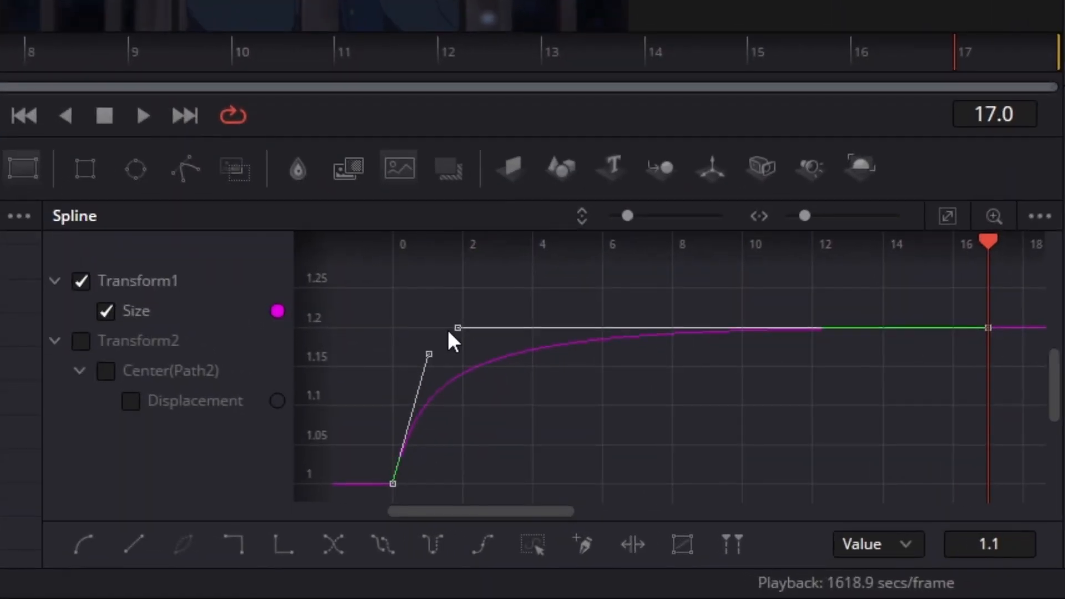
pyautogui.moveTo(448, 329); pyautogui.dragTo(418, 357)
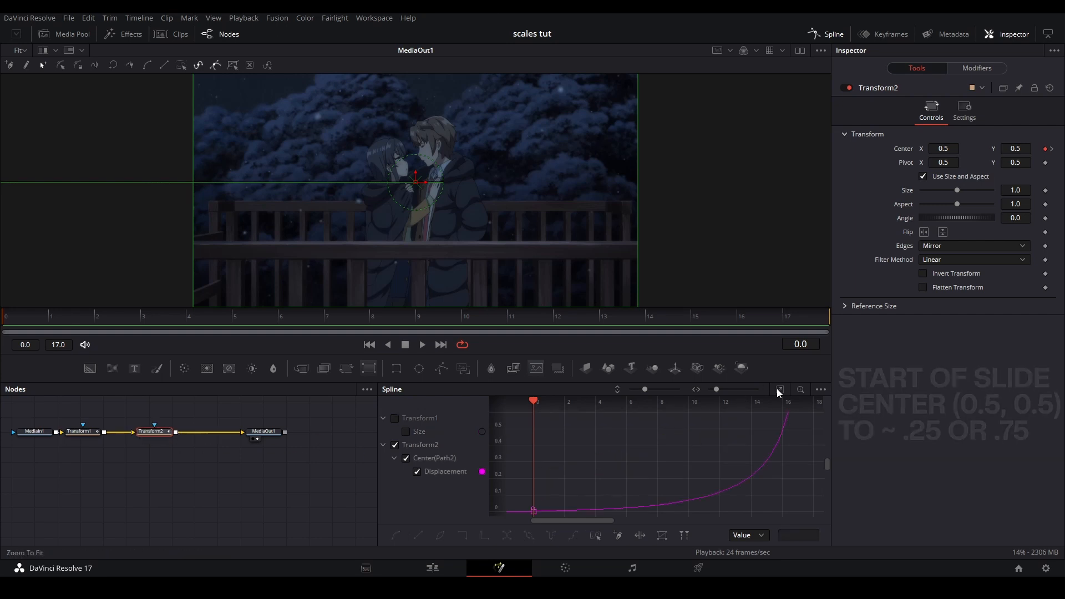
# Set Transform2's Center X to about 0.239 at frame 17 for the slide, and show the viewer guides
pyautogui.click(827, 327)
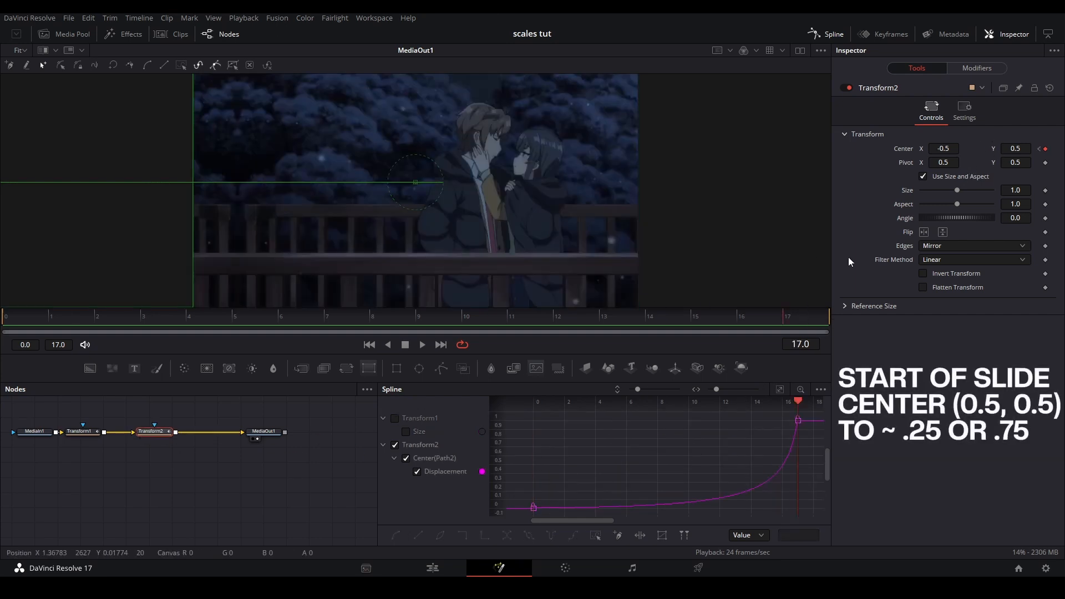
pyautogui.moveTo(934, 151); pyautogui.dragTo(1036, 151)
pyautogui.moveTo(650, 146); pyautogui.dragTo(628, 178)
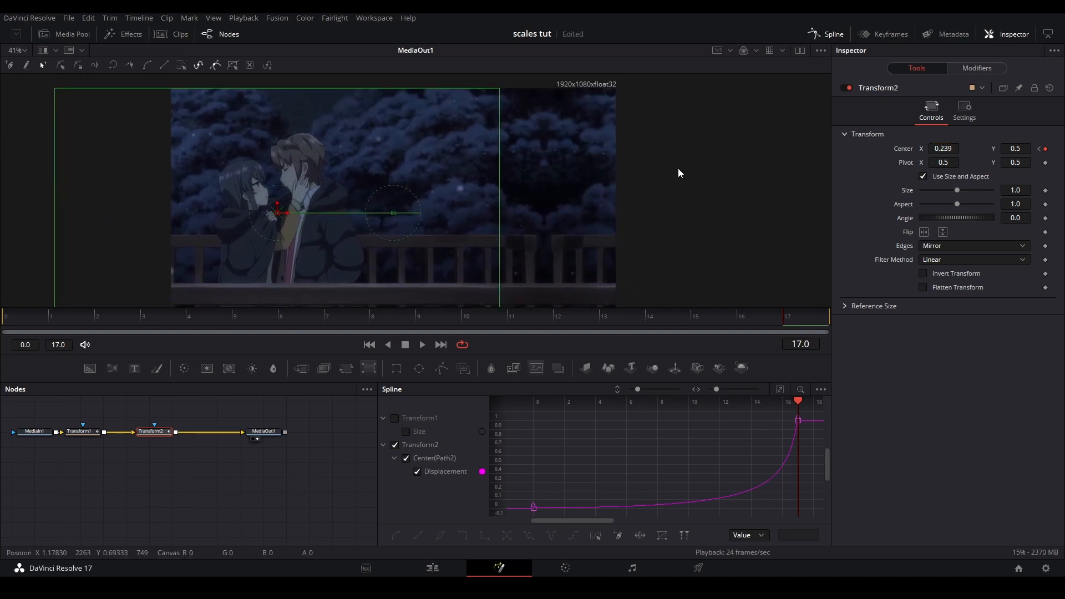
pyautogui.hotkey('ctrl', 'g')
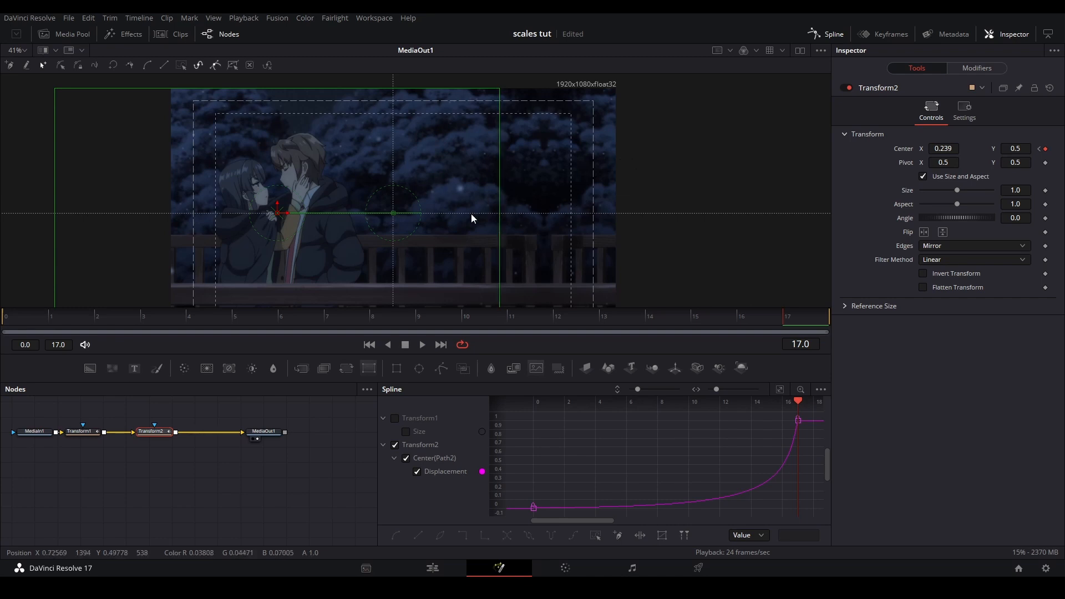
pyautogui.scroll(2, 471, 214)
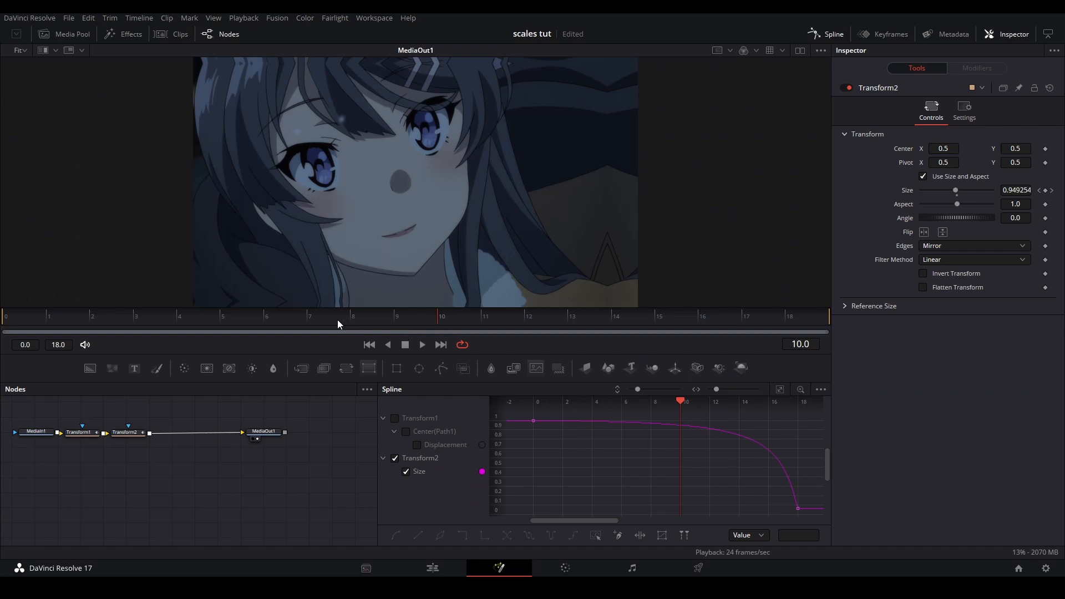
# Set Transform2's Size to 1.2 at frame 0 for the starting zoom-out, and go to its end keyframe
pyautogui.moveTo(338, 319); pyautogui.dragTo(27, 319)
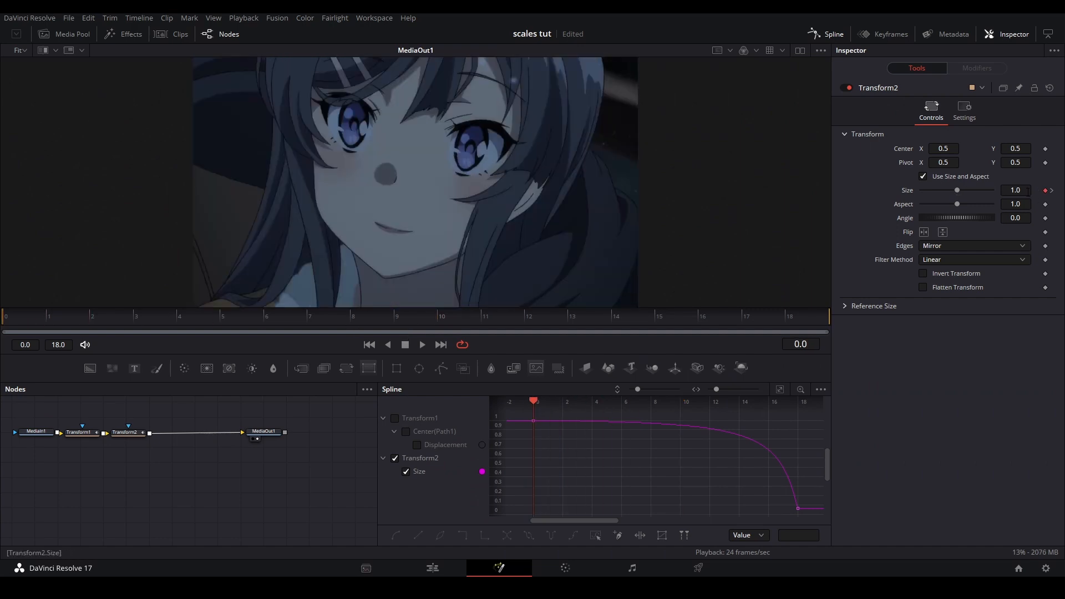
pyautogui.press('Return')
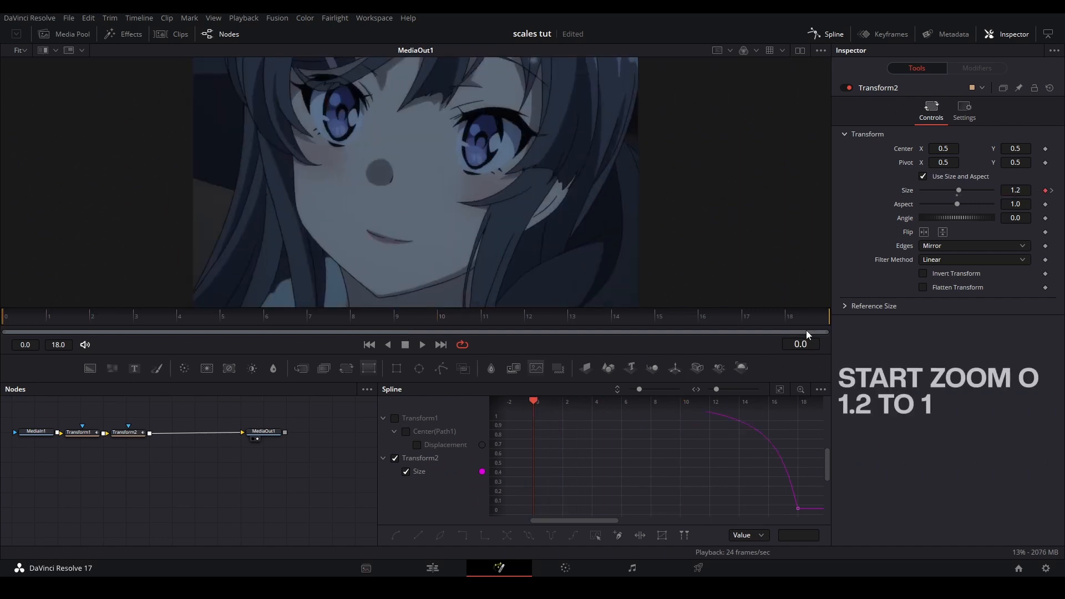
pyautogui.click(805, 322)
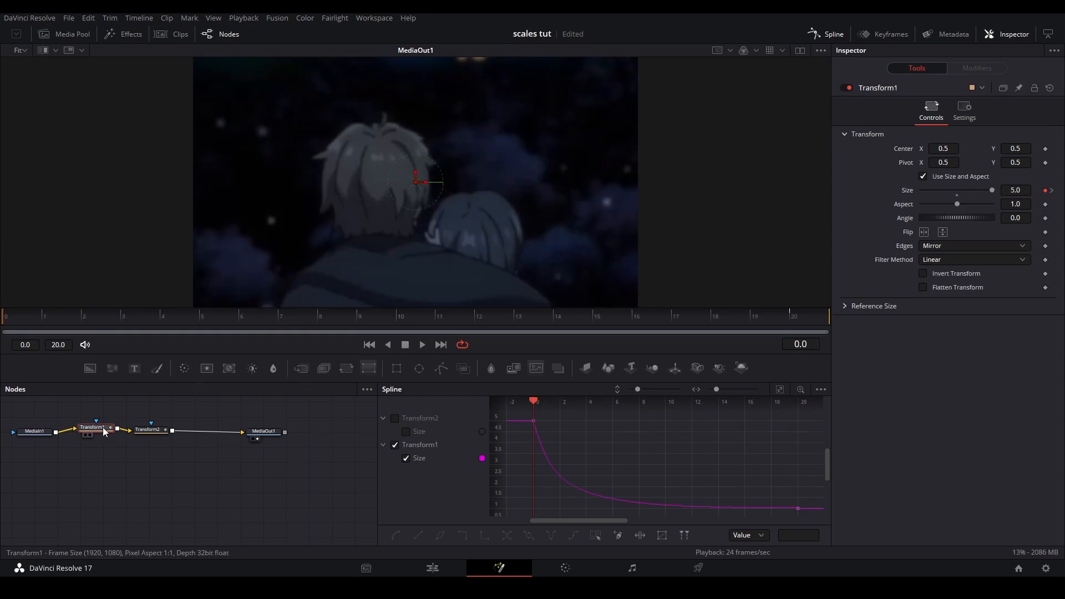
# Set Transform1's Size to 2 at frame 0 for the ending zoom-out, and go to its end keyframe
pyautogui.doubleClick(1018, 190)
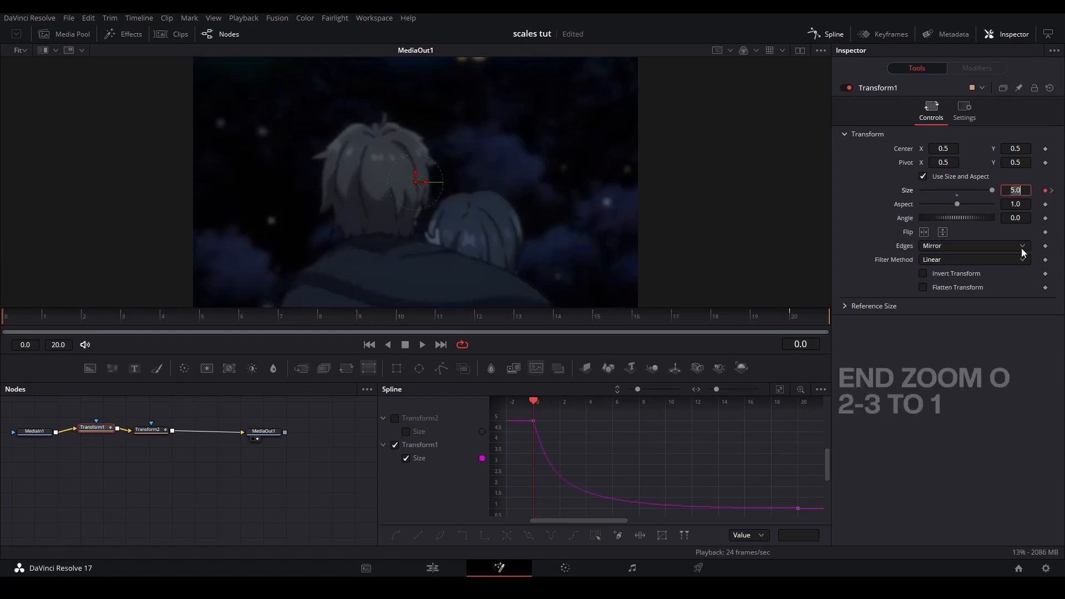
pyautogui.write('2')
pyautogui.press('Return')
pyautogui.click(1052, 190)
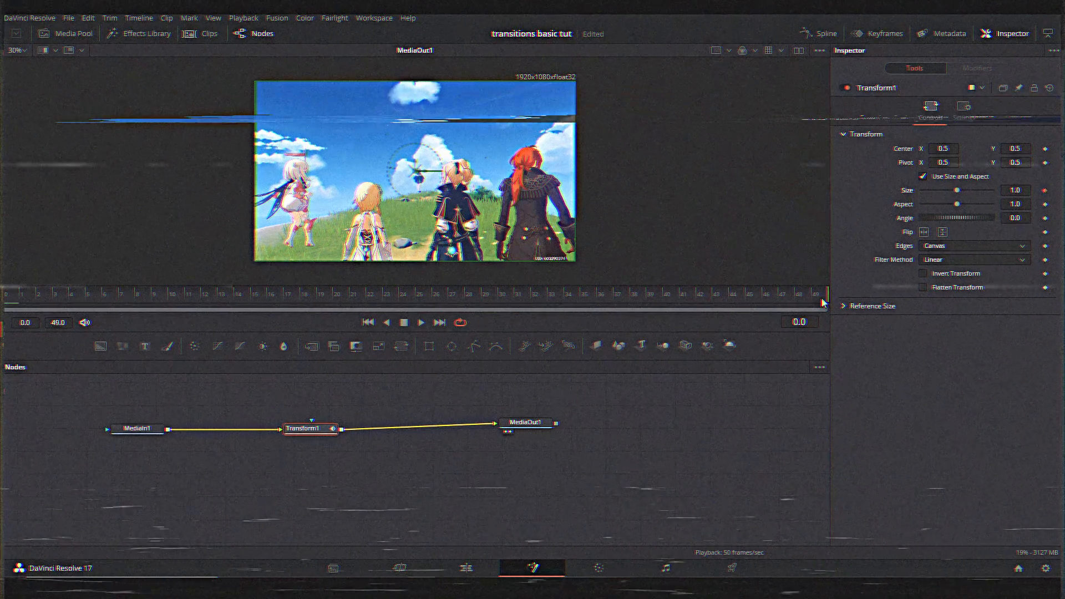
pyautogui.click(823, 299)
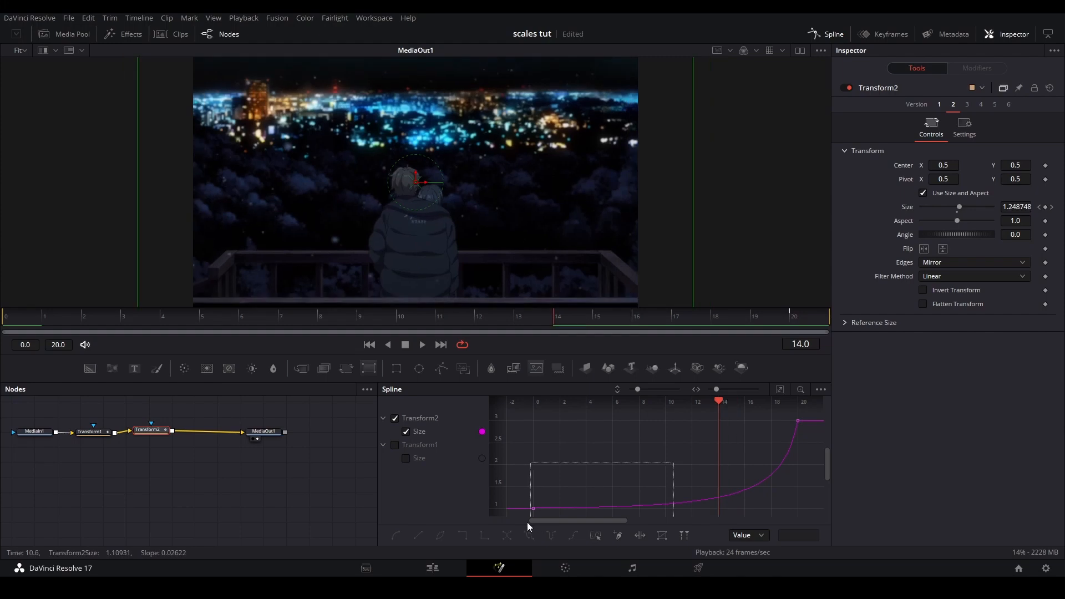
# Move Transform2's first Size keyframe from frame 0 to frame 14 and pull down the last keyframe's handle for a steeper finish
pyautogui.moveTo(618, 509); pyautogui.dragTo(718, 507)
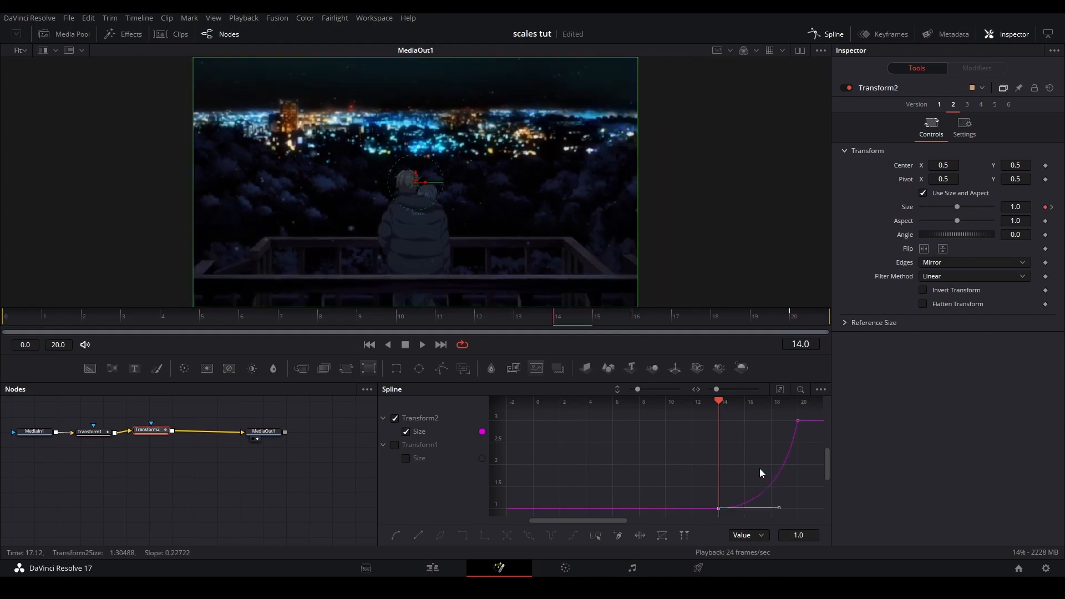
pyautogui.moveTo(794, 444); pyautogui.dragTo(787, 491)
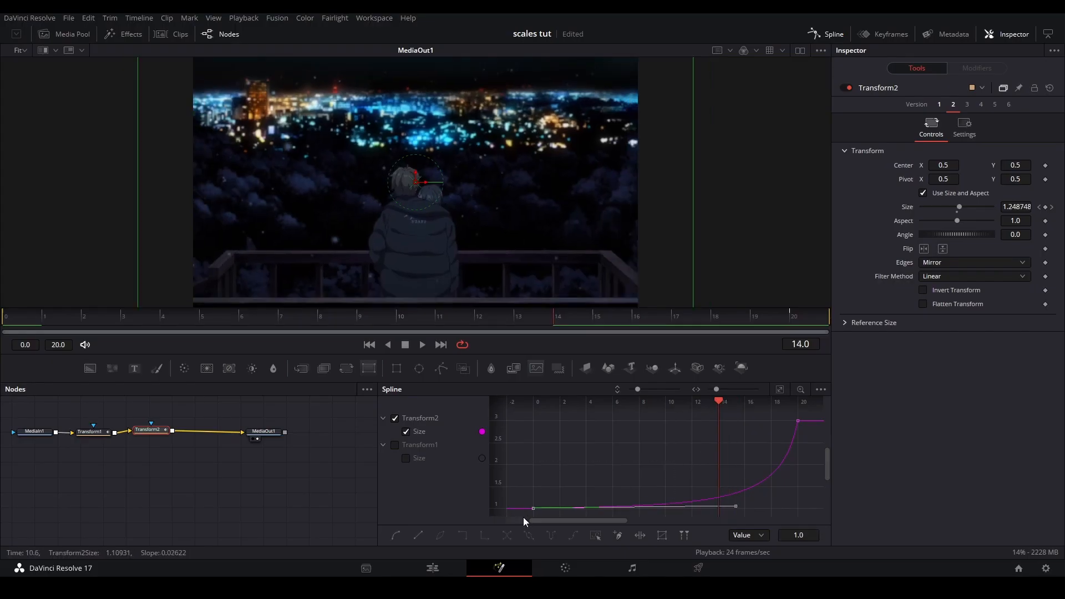
pyautogui.moveTo(531, 509); pyautogui.dragTo(713, 510)
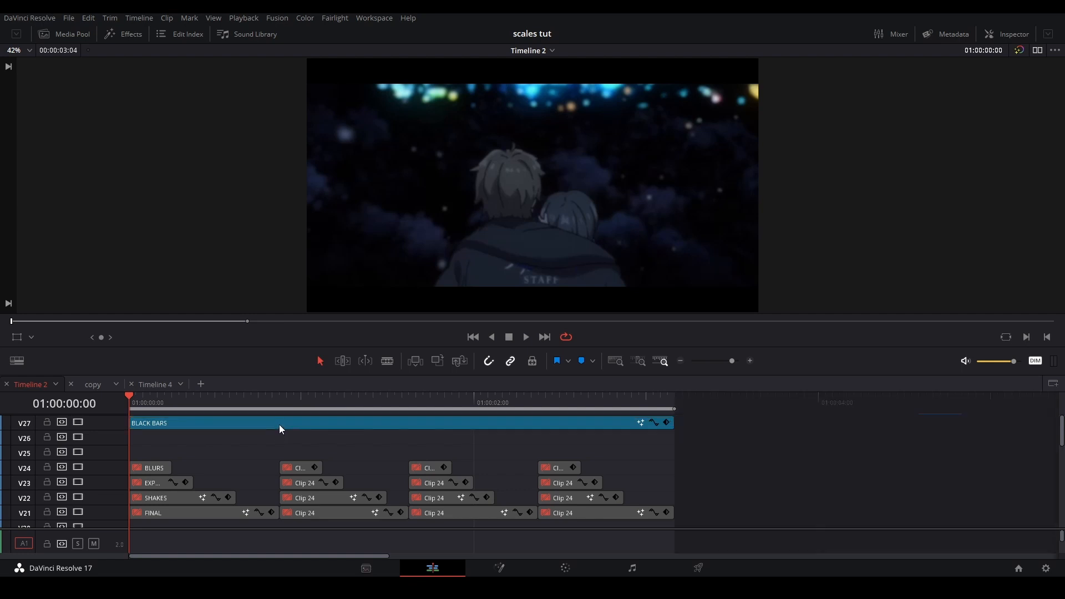
# Disable the BLACK BARS clip and place a Clip 24 adjustment clip on V26, extended to the end of the edit
pyautogui.press('d')
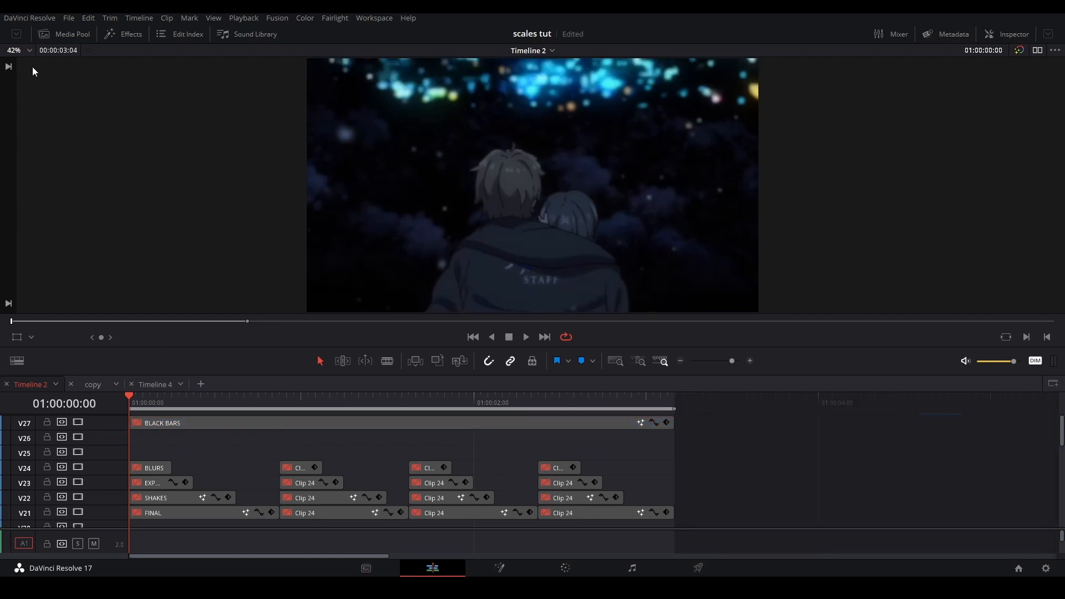
pyautogui.click(71, 30)
pyautogui.click(26, 195)
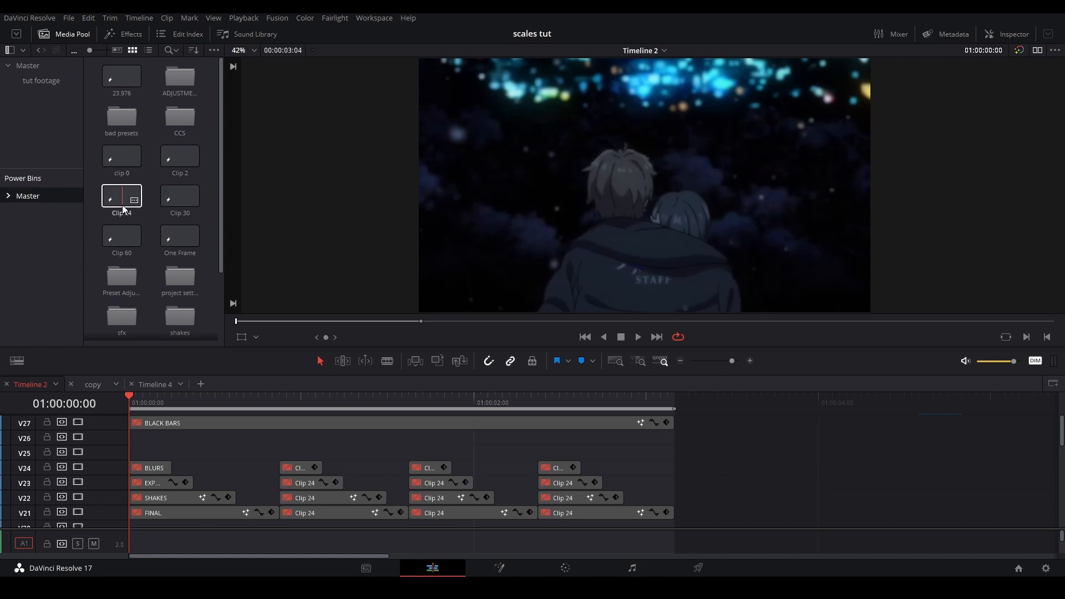
pyautogui.moveTo(121, 209); pyautogui.dragTo(137, 443)
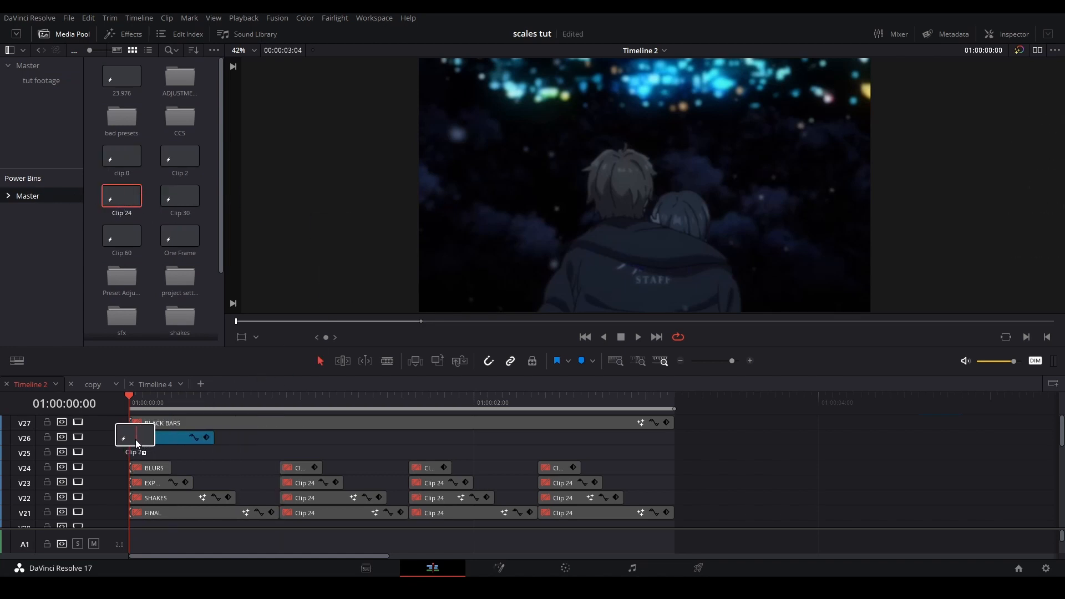
pyautogui.moveTo(212, 436); pyautogui.dragTo(673, 438)
# Open the new V26 clip in Fusion and merge a Background node masked by a Rectangle over MediaIn1
pyautogui.rightClick(501, 439)
pyautogui.click(550, 378)
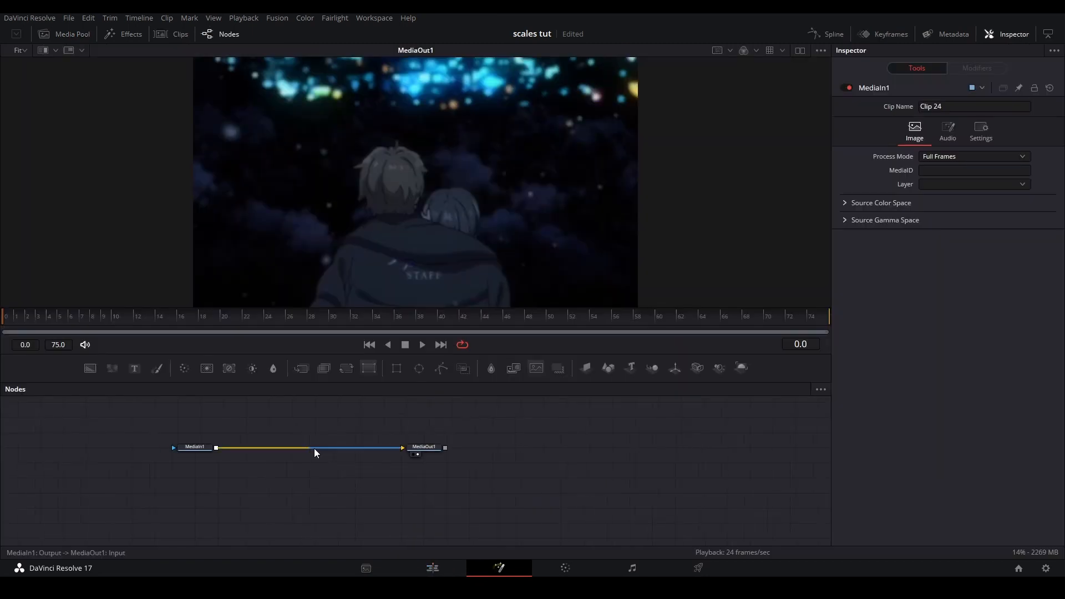
pyautogui.scroll(3, 326, 467)
pyautogui.moveTo(230, 476); pyautogui.dragTo(359, 520)
pyautogui.click(219, 474)
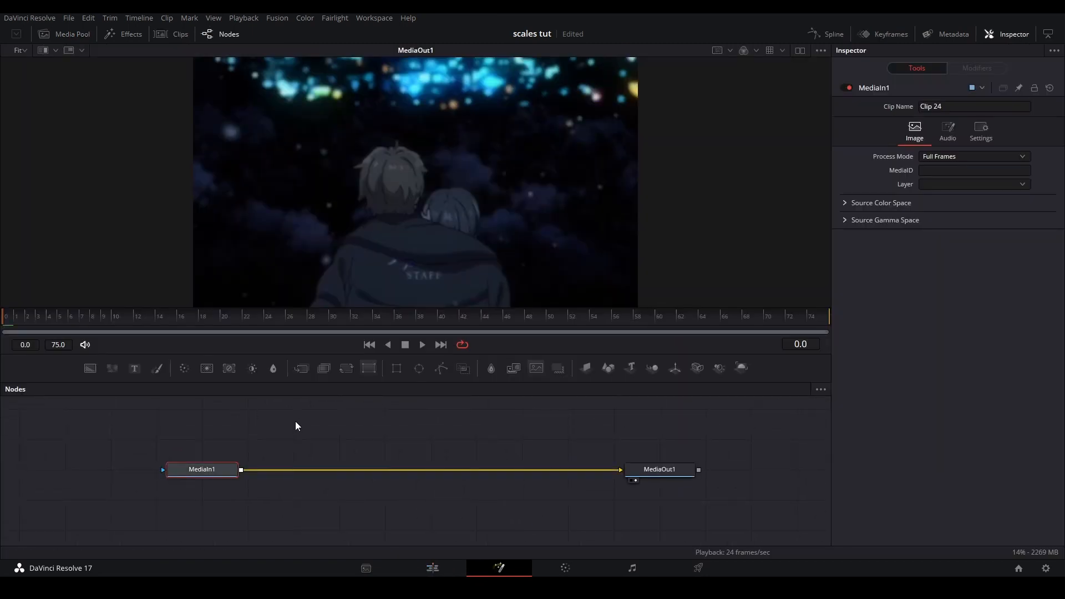
pyautogui.moveTo(326, 473); pyautogui.dragTo(284, 447)
pyautogui.moveTo(323, 448)
pyautogui.mouseDown()
pyautogui.moveTo(305, 501)
pyautogui.moveTo(319, 459)
pyautogui.mouseUp()
pyautogui.moveTo(395, 368); pyautogui.dragTo(290, 463)
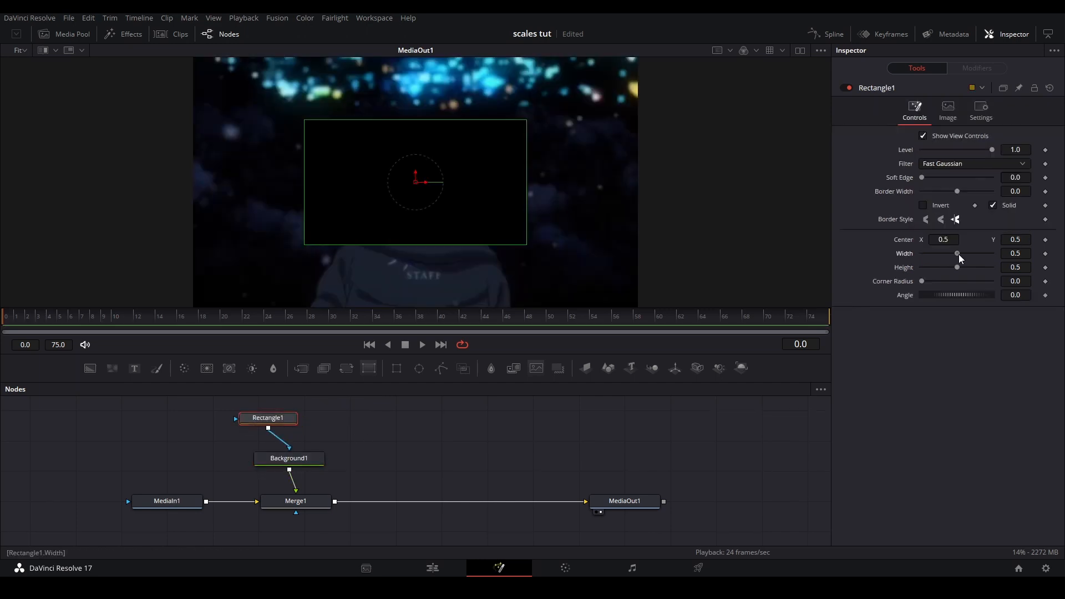
# Shape Rectangle1 into inverted full-width letterbox bars with width 1.0 and height about 0.8, aligned to the viewer guides
pyautogui.moveTo(957, 254); pyautogui.dragTo(993, 254)
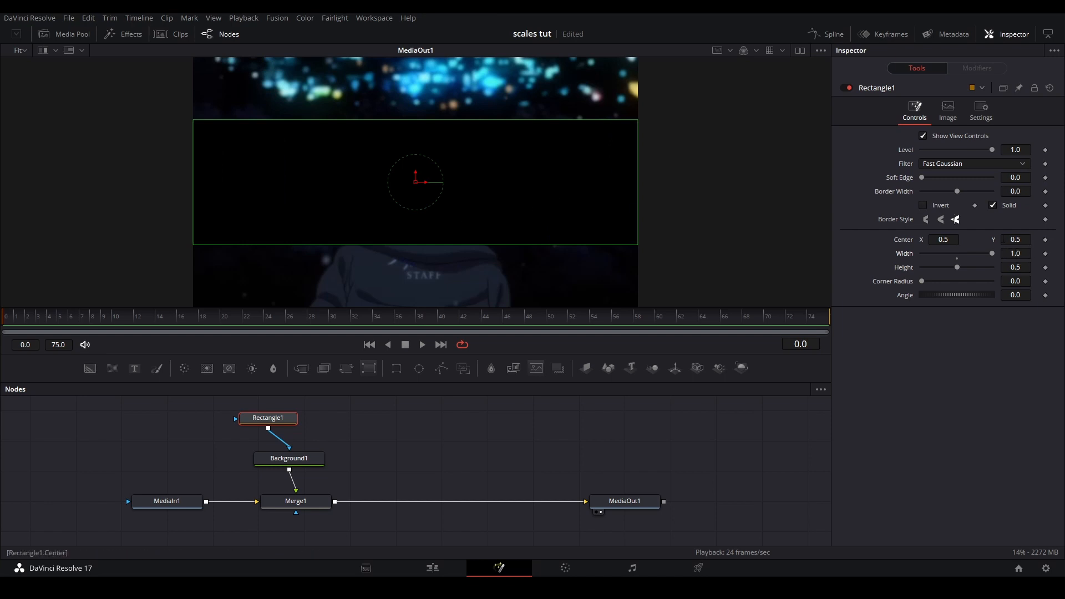
pyautogui.click(923, 206)
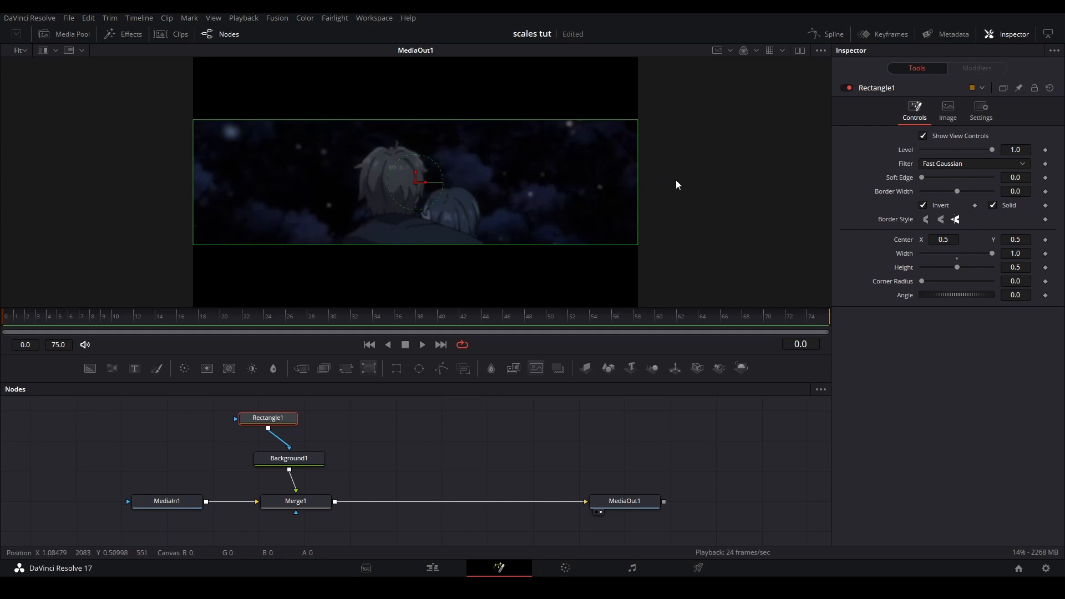
pyautogui.hotkey('ctrl', 'g')
pyautogui.scroll(1, 329, 149)
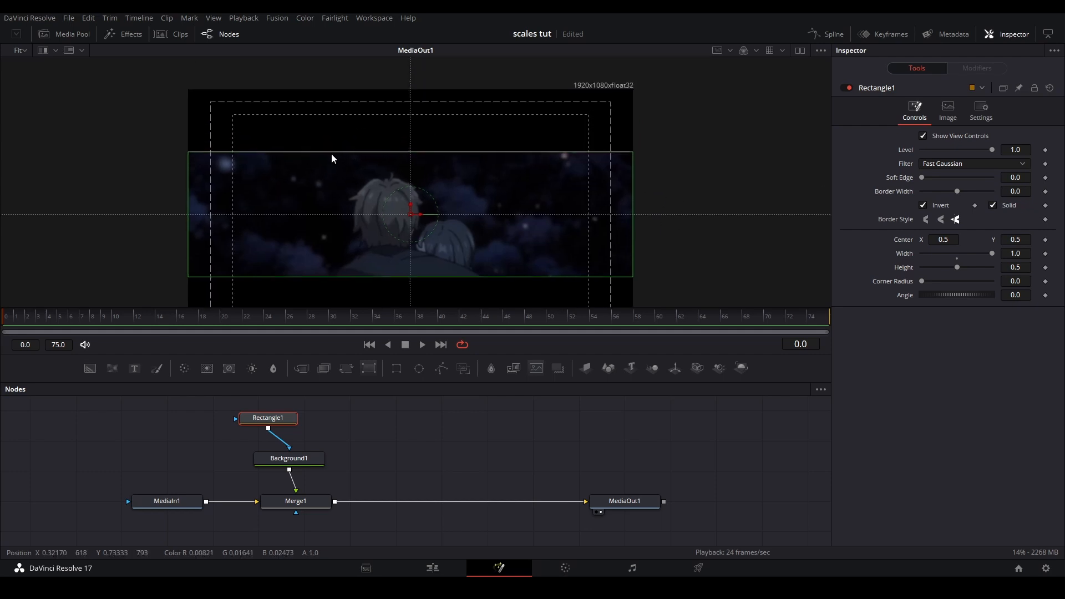
pyautogui.scroll(5, 411, 115)
pyautogui.scroll(-2, 451, 132)
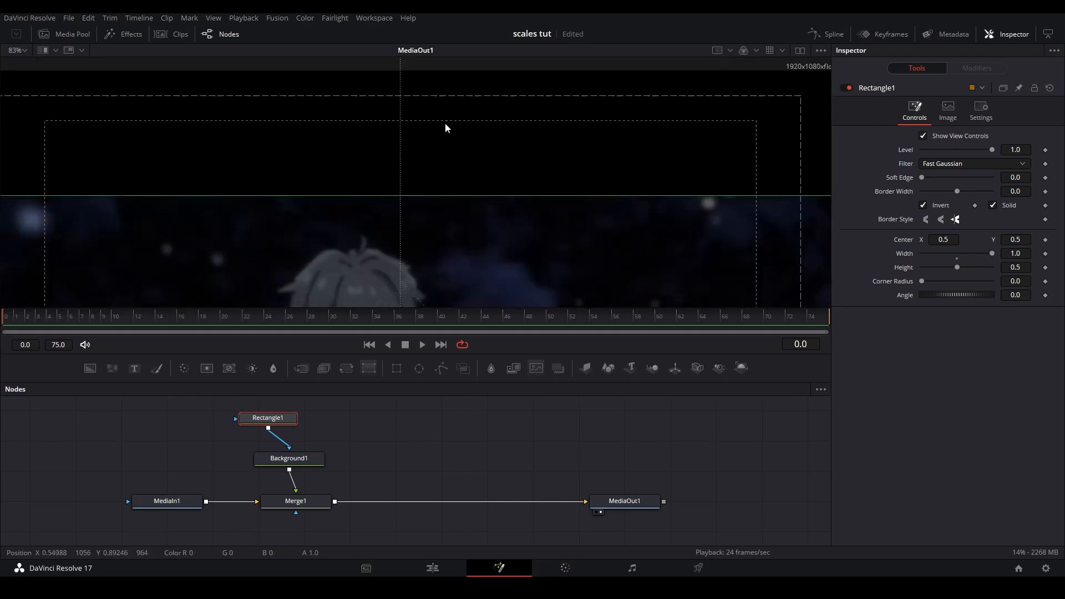
pyautogui.moveTo(457, 195); pyautogui.dragTo(463, 121)
pyautogui.scroll(-2, 450, 171)
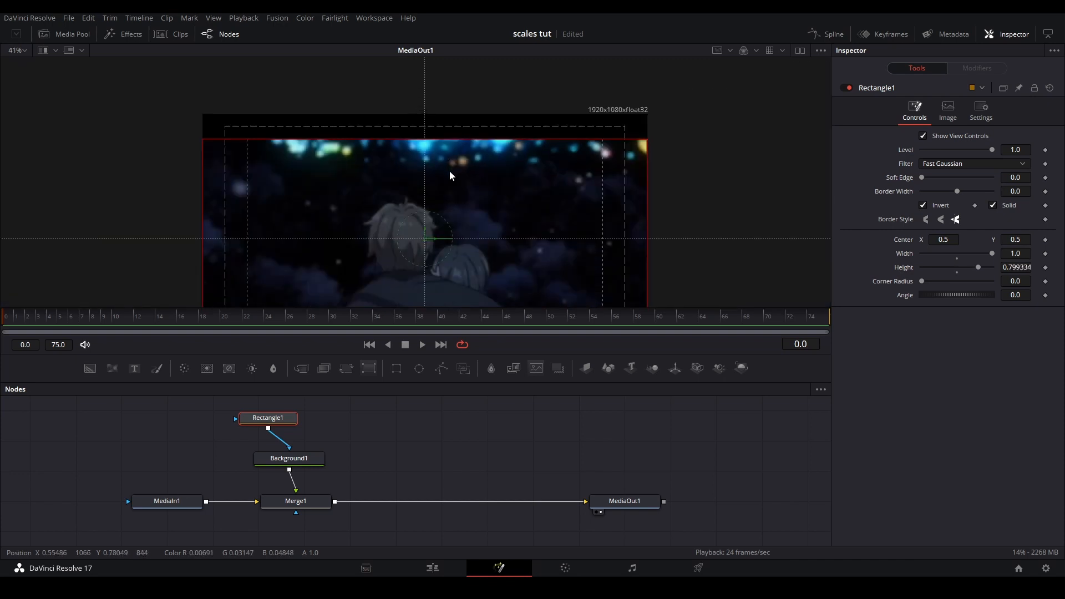
# Play back the edit on the timeline and open the first V18 clip in Fusion
pyautogui.press('space')
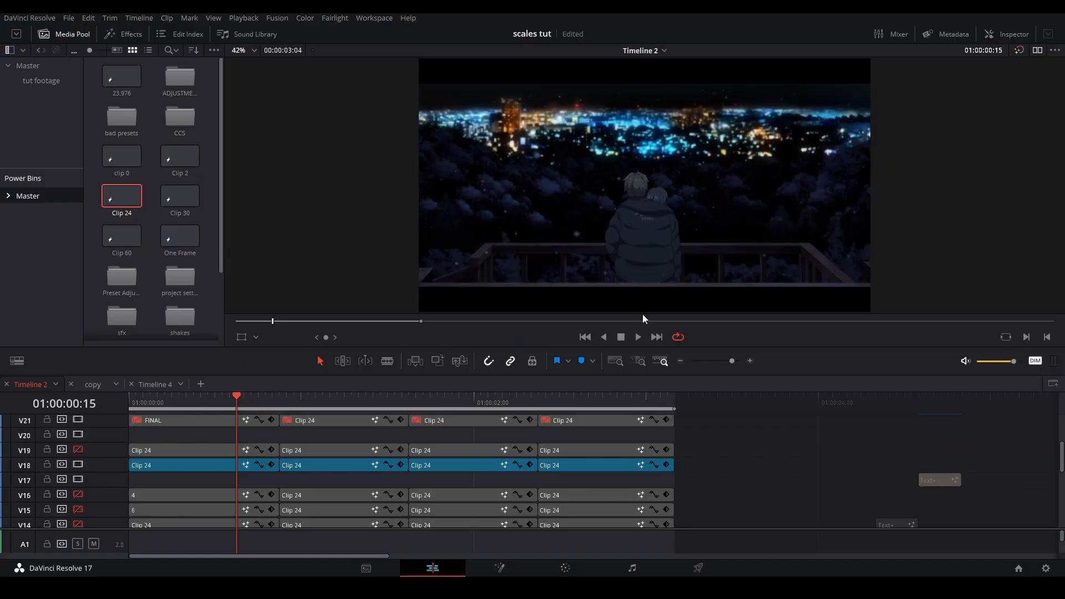
pyautogui.press('space')
pyautogui.click(238, 394)
pyautogui.rightClick(222, 464)
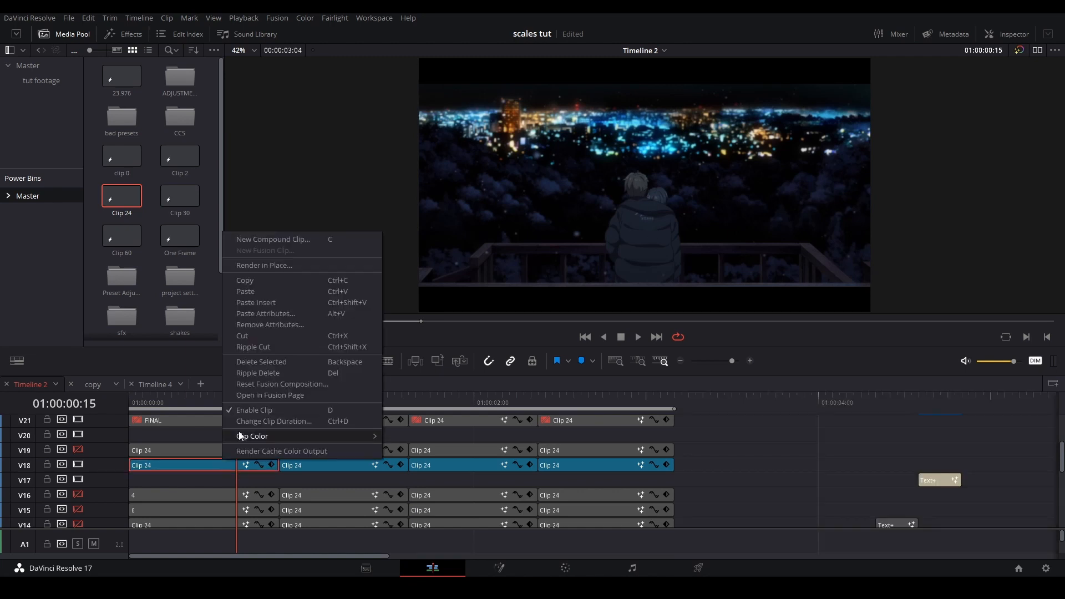
pyautogui.click(265, 391)
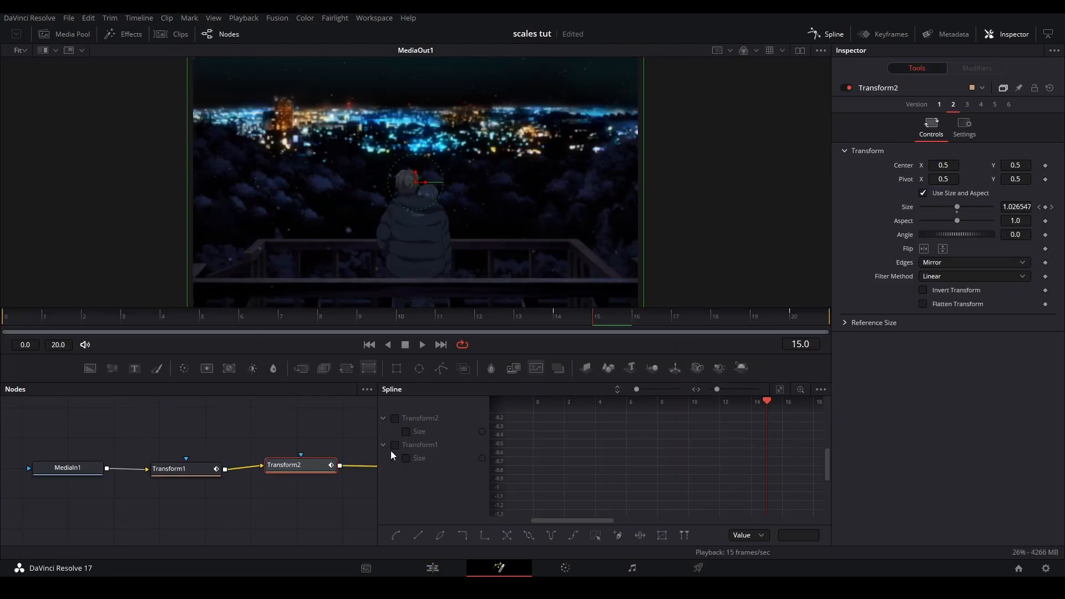
# Fit the spline view and keyframe Transform2's Center at frame 14 and at its last Size keyframe, frame 20
pyautogui.click(780, 390)
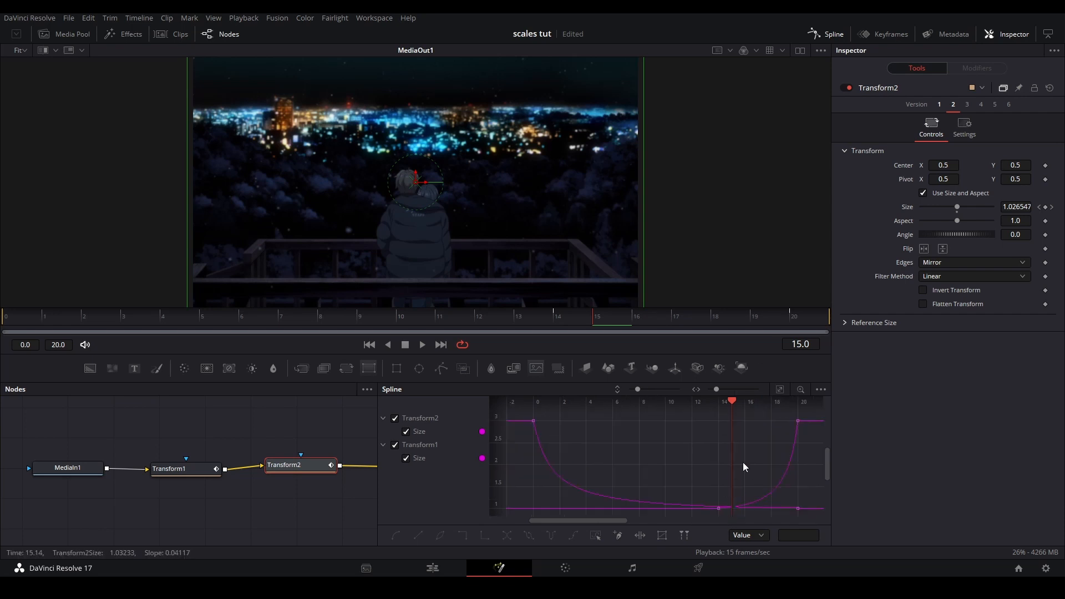
pyautogui.press('Left')
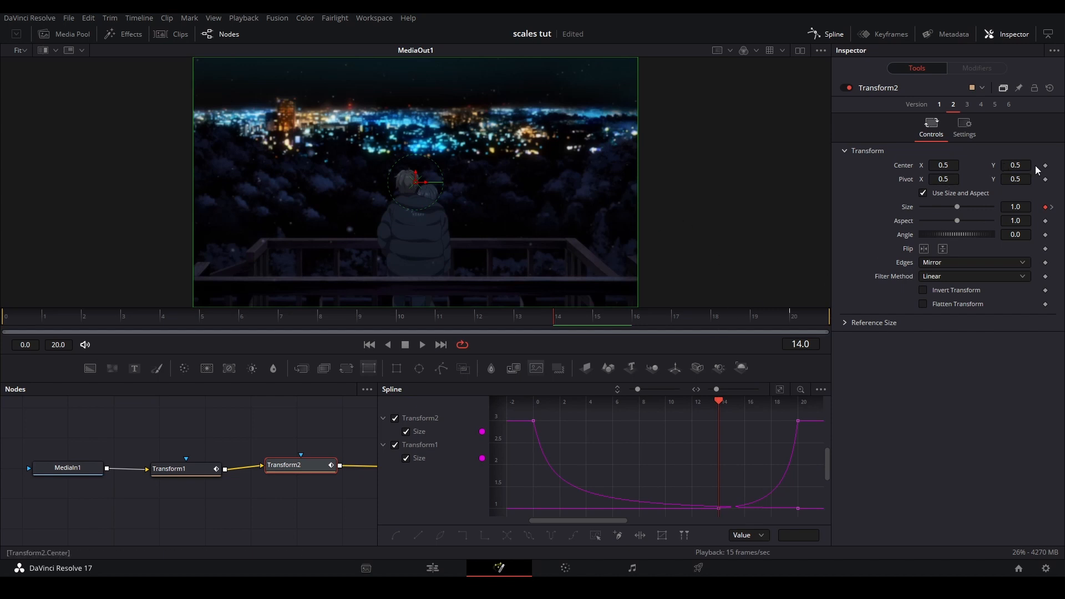
pyautogui.moveTo(288, 465); pyautogui.dragTo(288, 469)
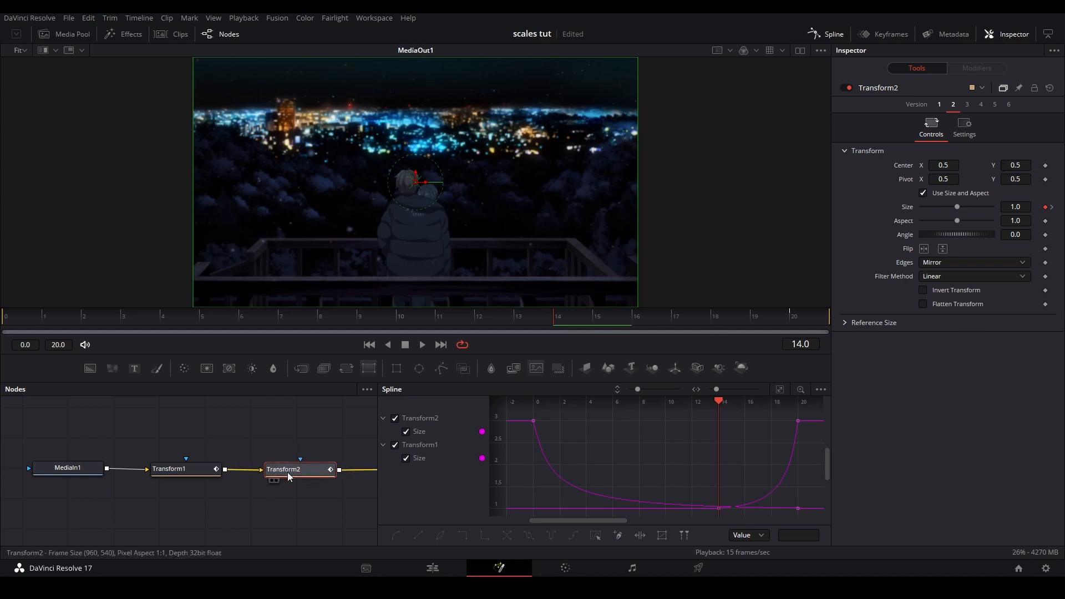
pyautogui.click(1045, 166)
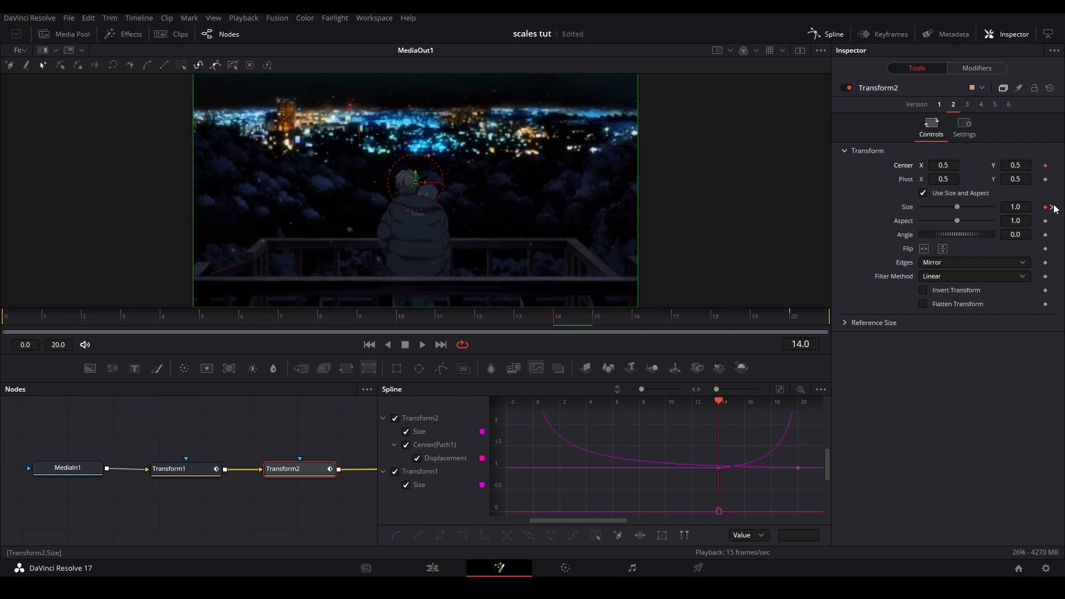
pyautogui.click(1053, 207)
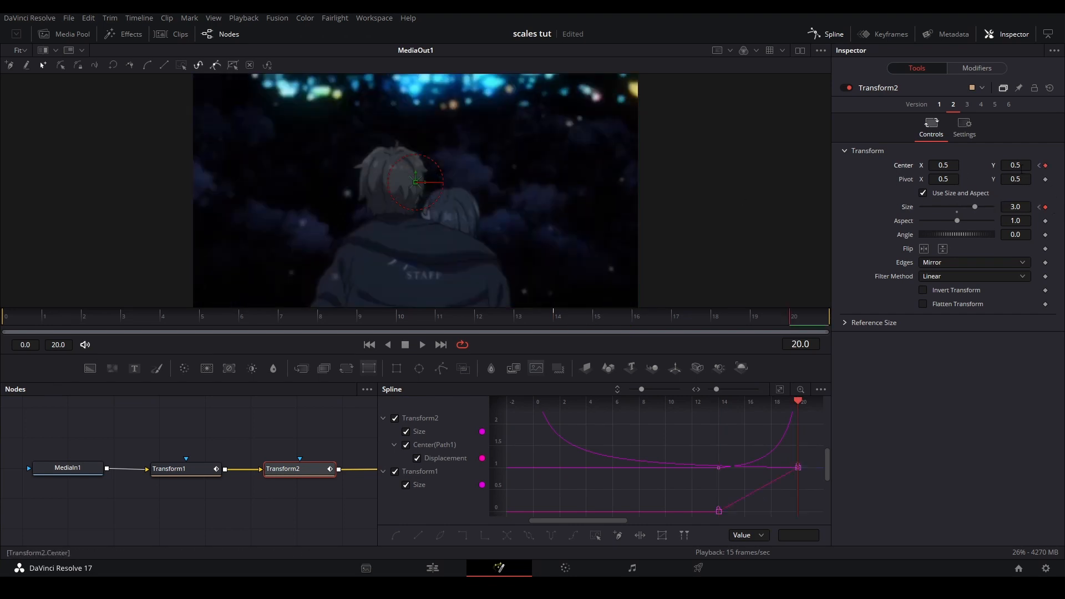
# At frame 20, set Transform2's Size to 2.0 and lower its Center Y for a vertical slide, previewing from frame 14
pyautogui.moveTo(1021, 168); pyautogui.dragTo(564, 199)
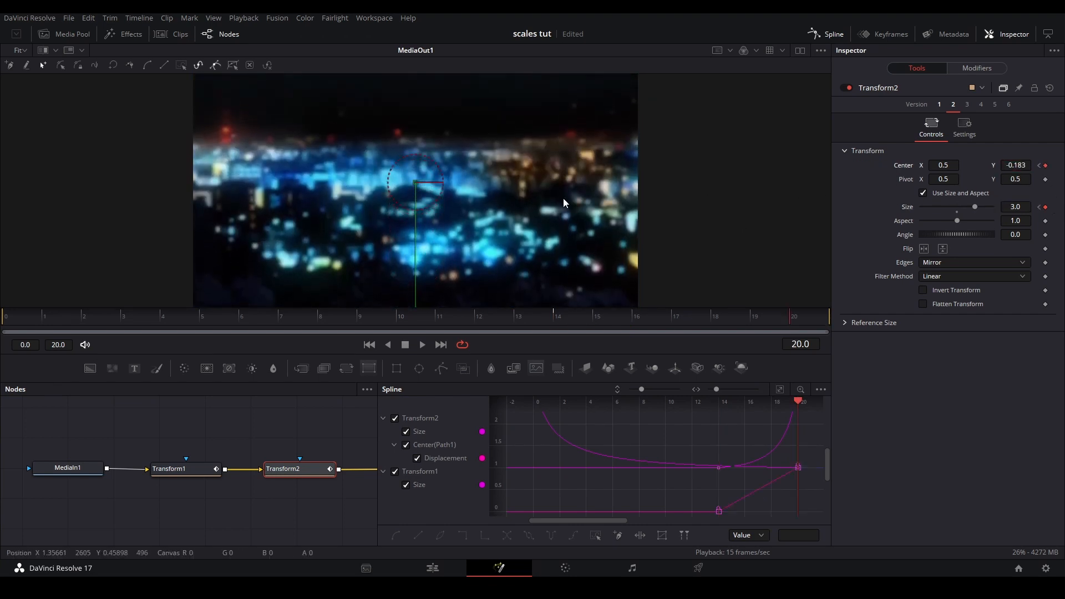
pyautogui.scroll(1, 564, 188)
pyautogui.scroll(-2, 564, 182)
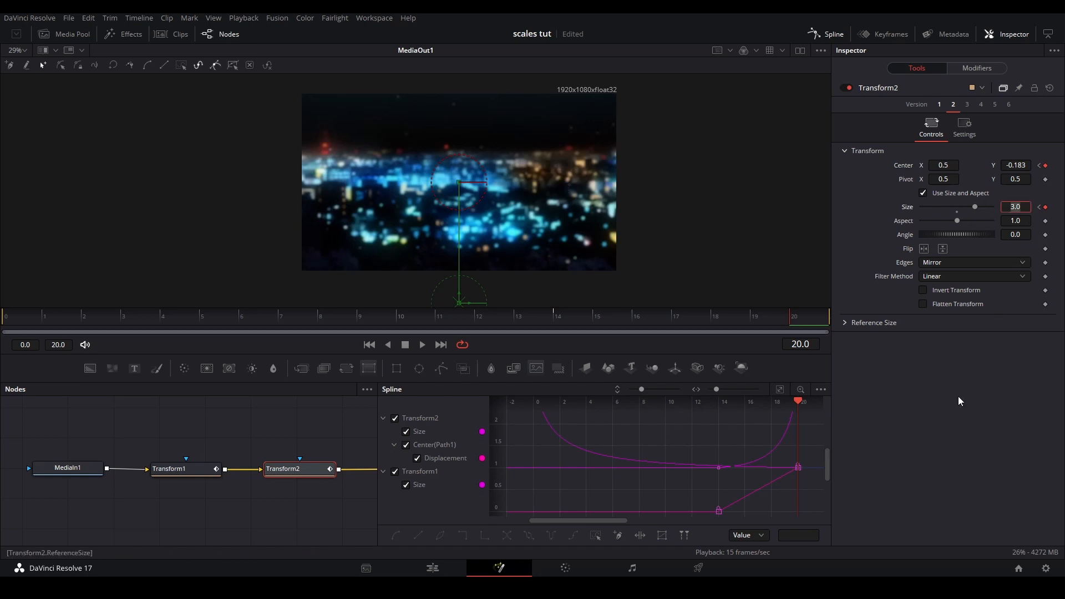
pyautogui.press('Return')
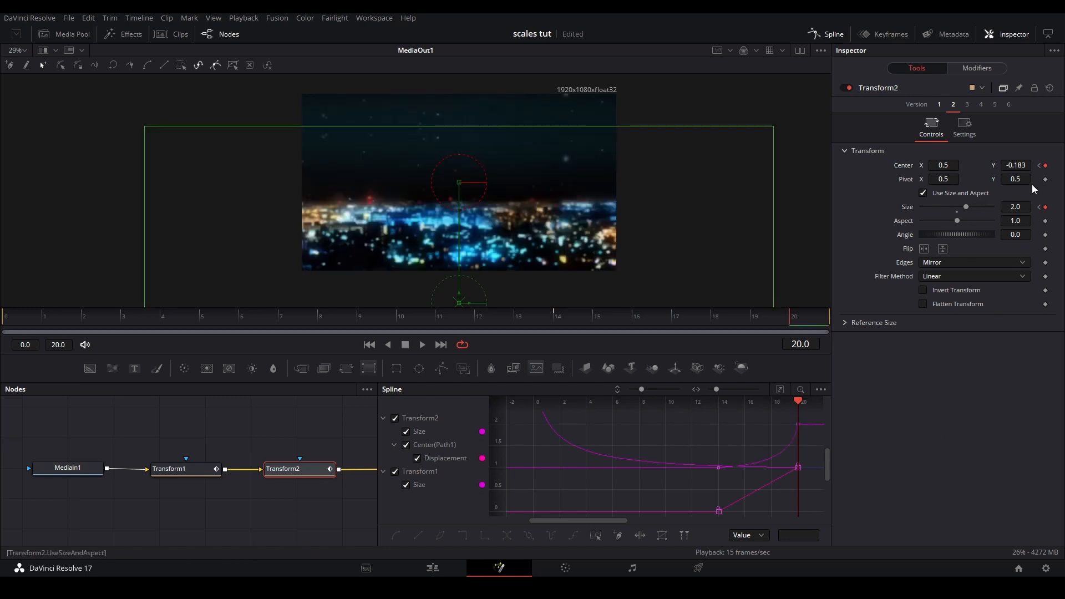
pyautogui.moveTo(1017, 167); pyautogui.dragTo(1064, 170)
pyautogui.click(564, 314)
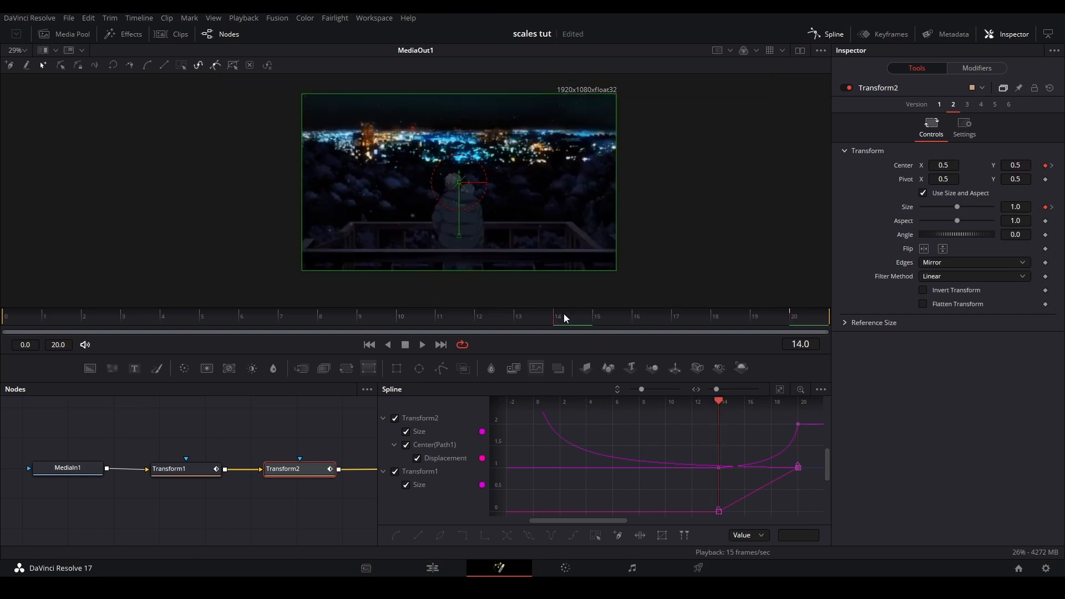
pyautogui.press('space')
pyautogui.press('space')
pyautogui.click(592, 315)
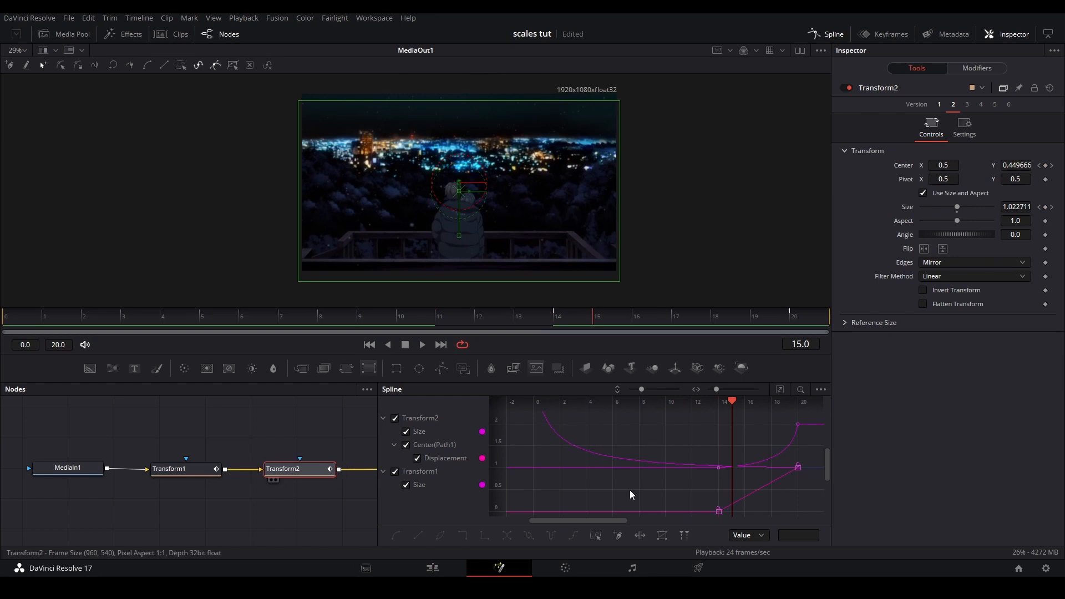
# Isolate and smooth Transform2's Center displacement curve, bend both handles for a slow start and steep finish, and play it back
pyautogui.click(395, 471)
pyautogui.click(408, 430)
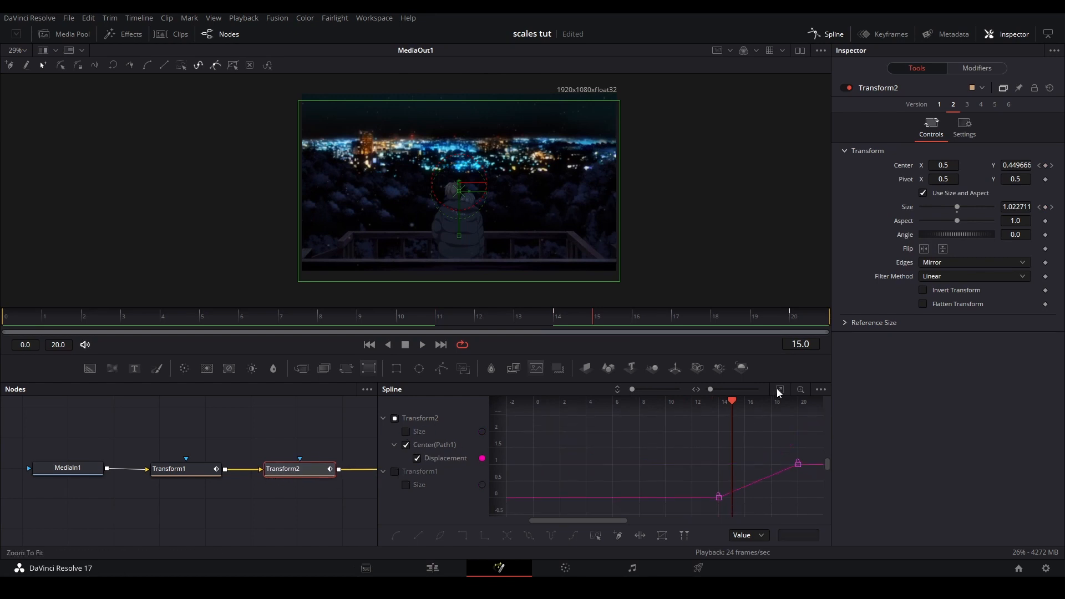
pyautogui.click(778, 389)
pyautogui.moveTo(806, 415); pyautogui.dragTo(617, 508)
pyautogui.press('s')
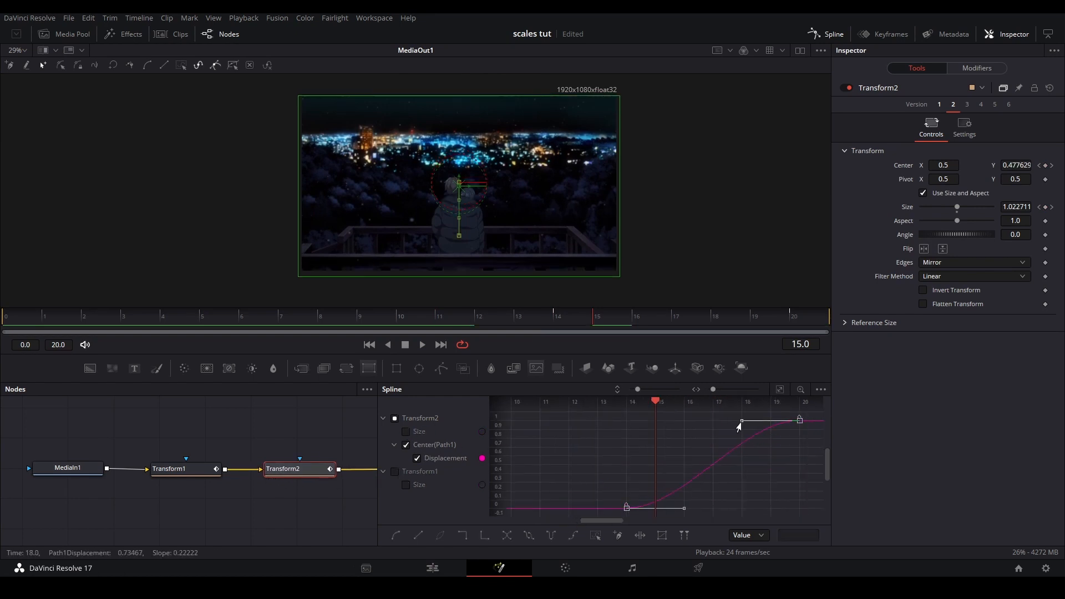
pyautogui.moveTo(742, 420); pyautogui.dragTo(775, 504)
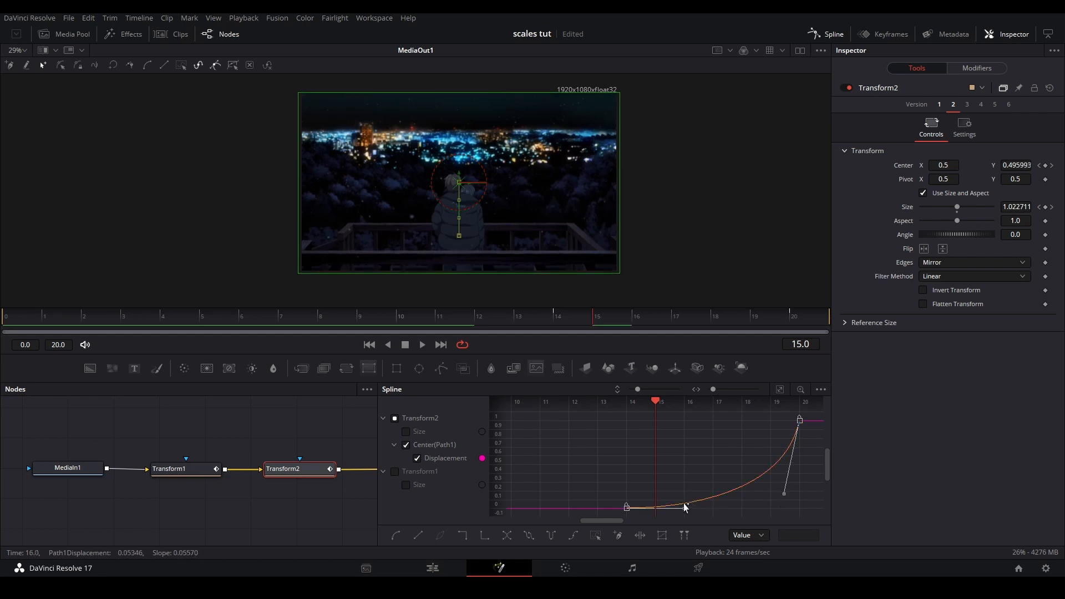
pyautogui.moveTo(684, 511); pyautogui.dragTo(755, 505)
pyautogui.click(422, 344)
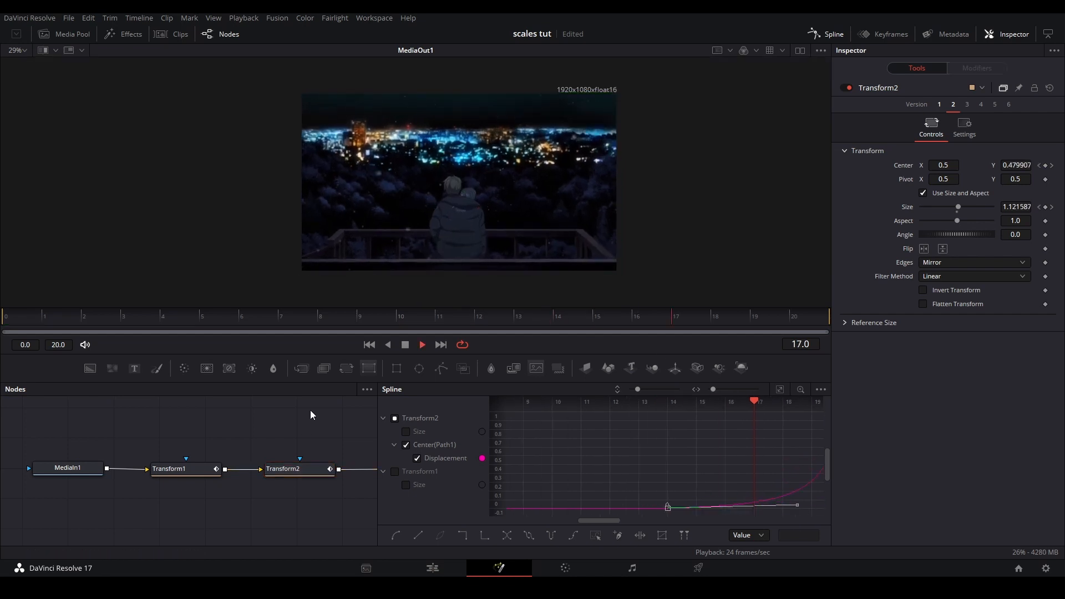
pyautogui.moveTo(504, 323); pyautogui.dragTo(830, 320)
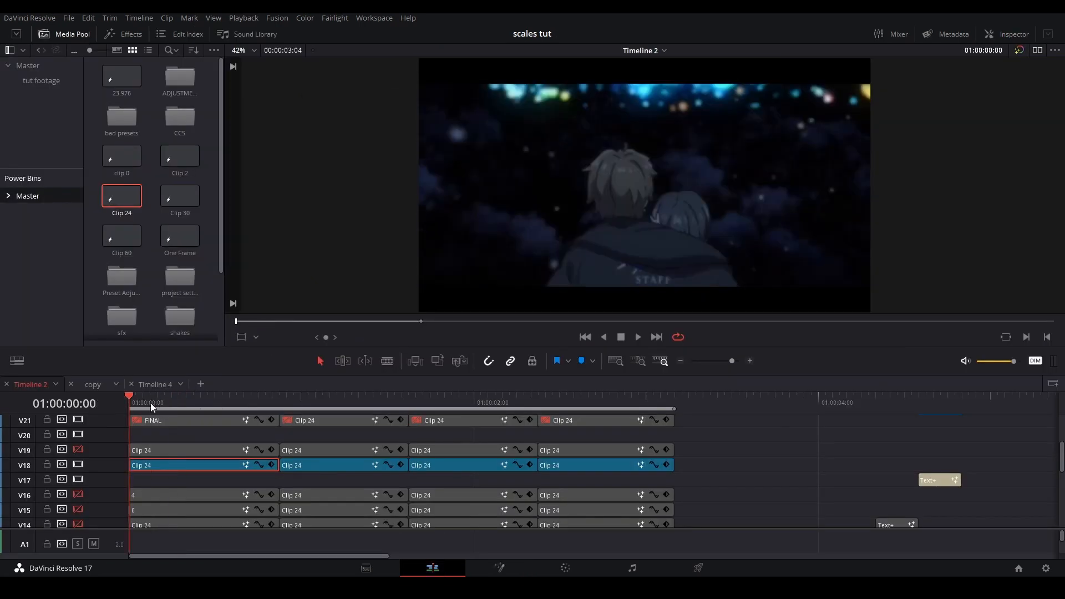
# Open the second V18 clip in Fusion and keyframe Transform1's Center at frames 0 and 17
pyautogui.rightClick(314, 465)
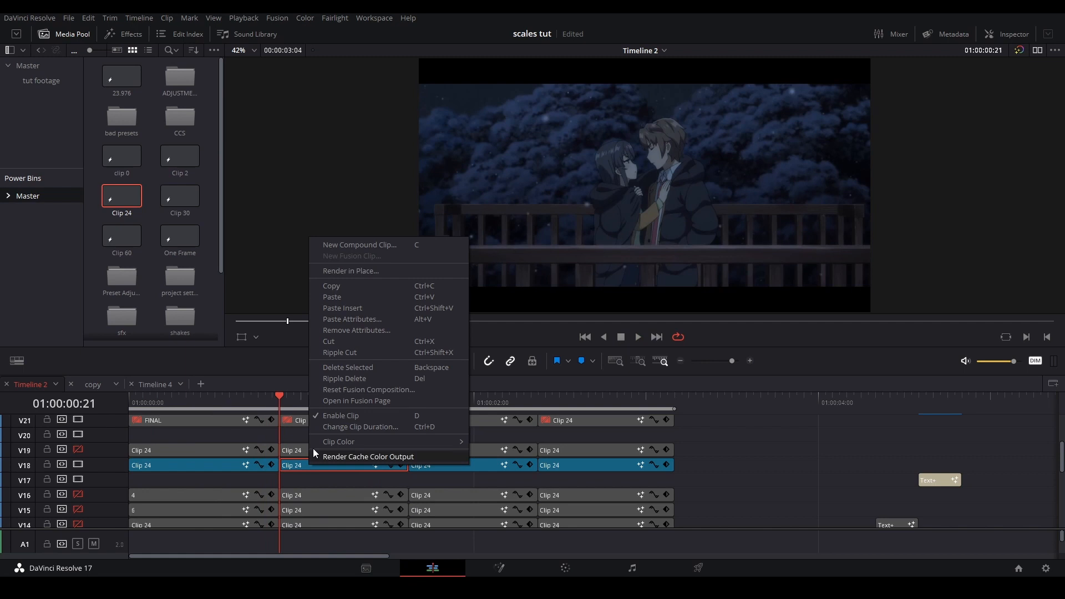
pyautogui.click(350, 395)
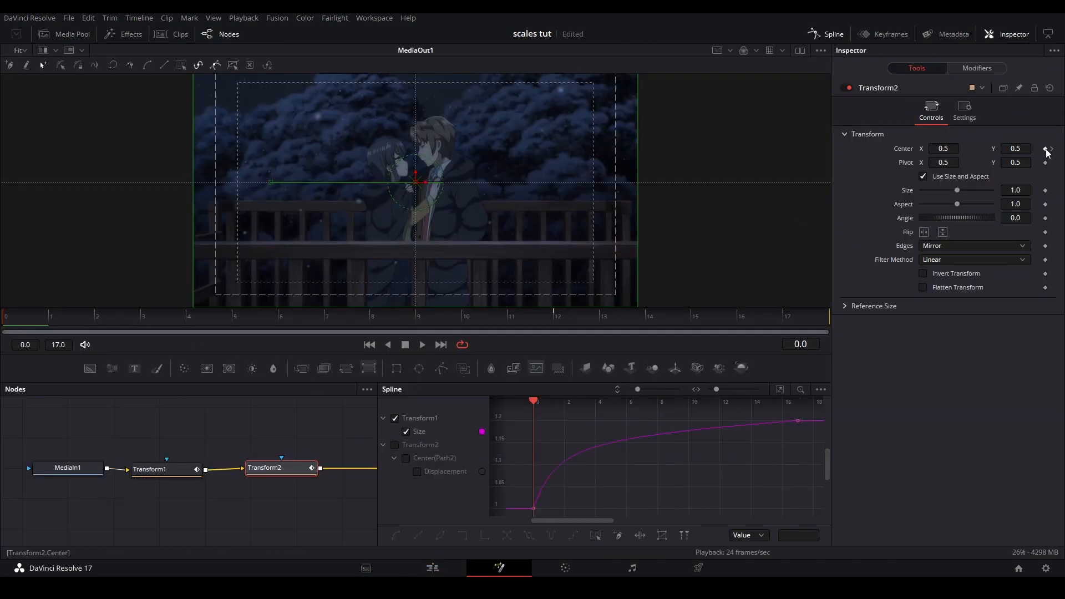
pyautogui.click(168, 469)
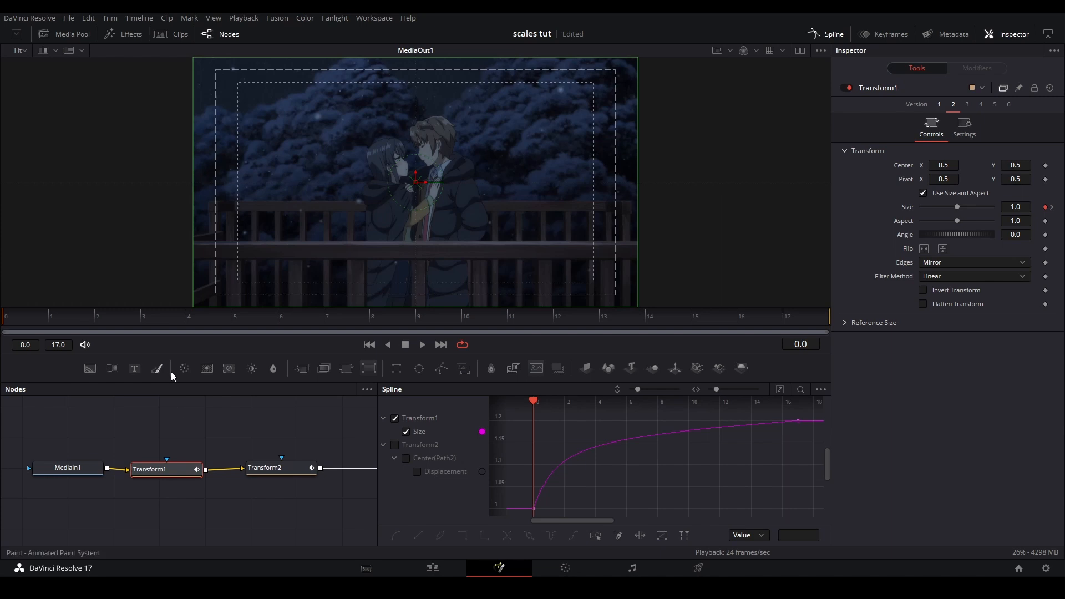
pyautogui.click(1046, 166)
pyautogui.click(1053, 207)
pyautogui.click(1045, 166)
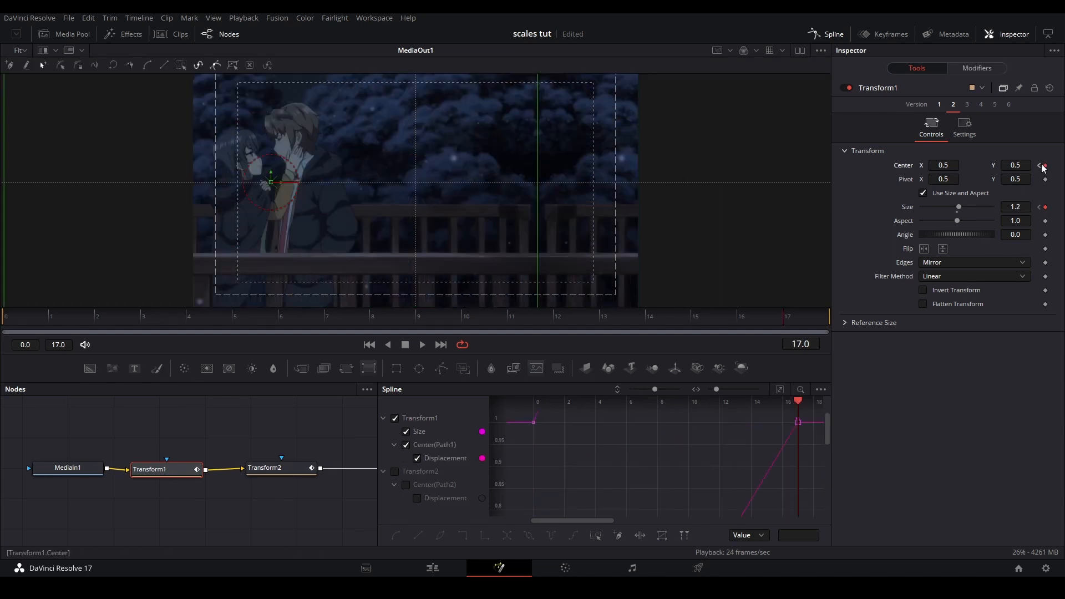
# Set Transform1's Center Y to 0.601 at frame 0 as the slide's starting position
pyautogui.click(1040, 166)
pyautogui.moveTo(1015, 165); pyautogui.dragTo(1043, 165)
pyautogui.moveTo(486, 278); pyautogui.dragTo(487, 259)
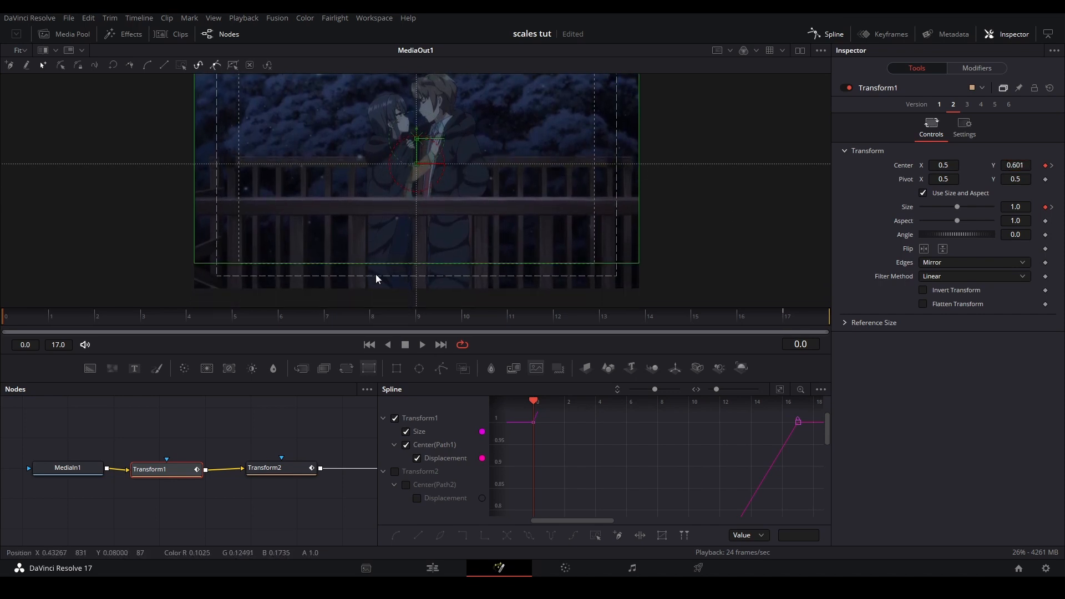
pyautogui.click(222, 411)
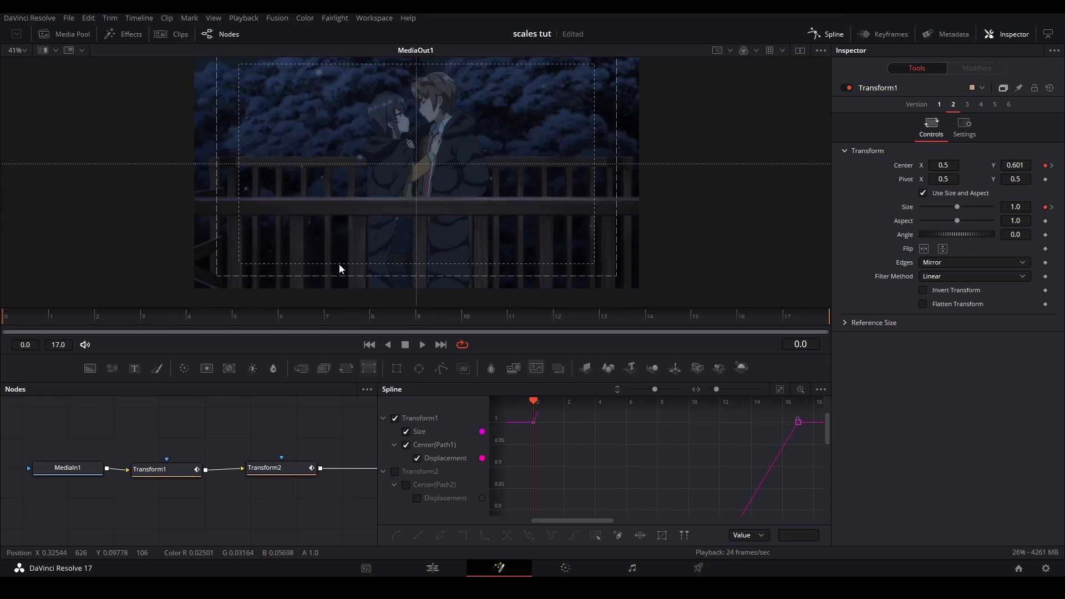
# Isolate and smooth Transform1's Center displacement curve, bend its handles for a fast start and gentle finish, and preview the slide
pyautogui.scroll(2, 339, 268)
pyautogui.scroll(-2, 392, 241)
pyautogui.press('space')
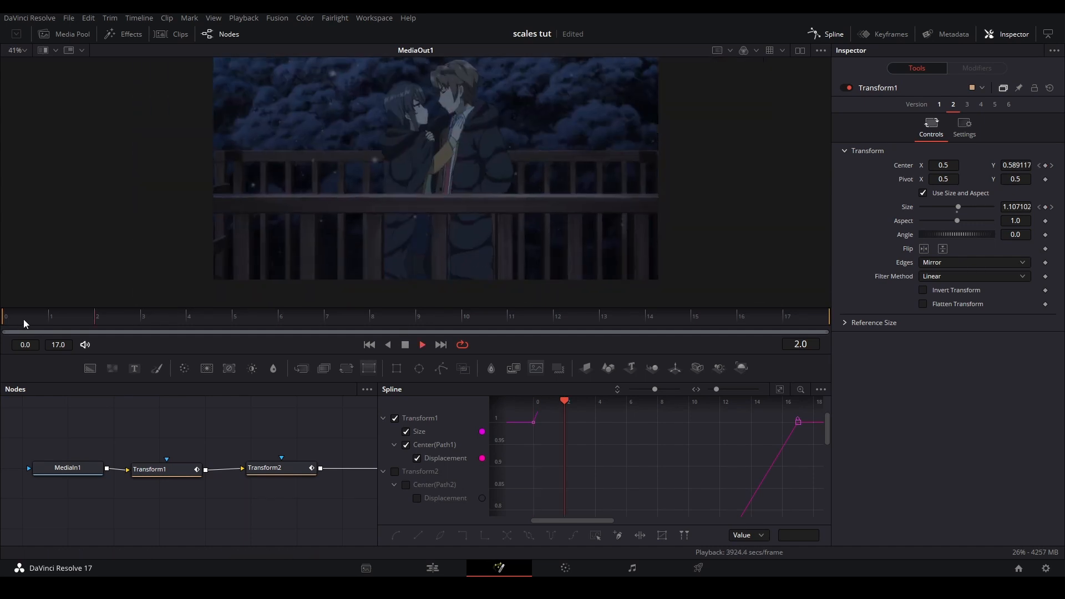
pyautogui.scroll(-3, 667, 476)
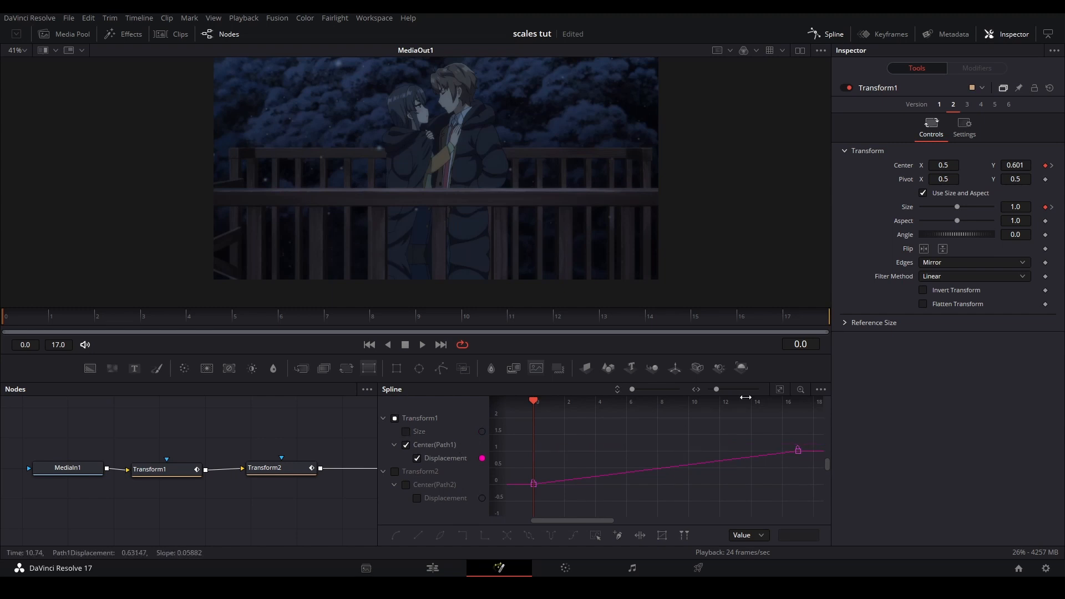
pyautogui.click(779, 389)
pyautogui.hotkey('ctrl', 'a')
pyautogui.press('s')
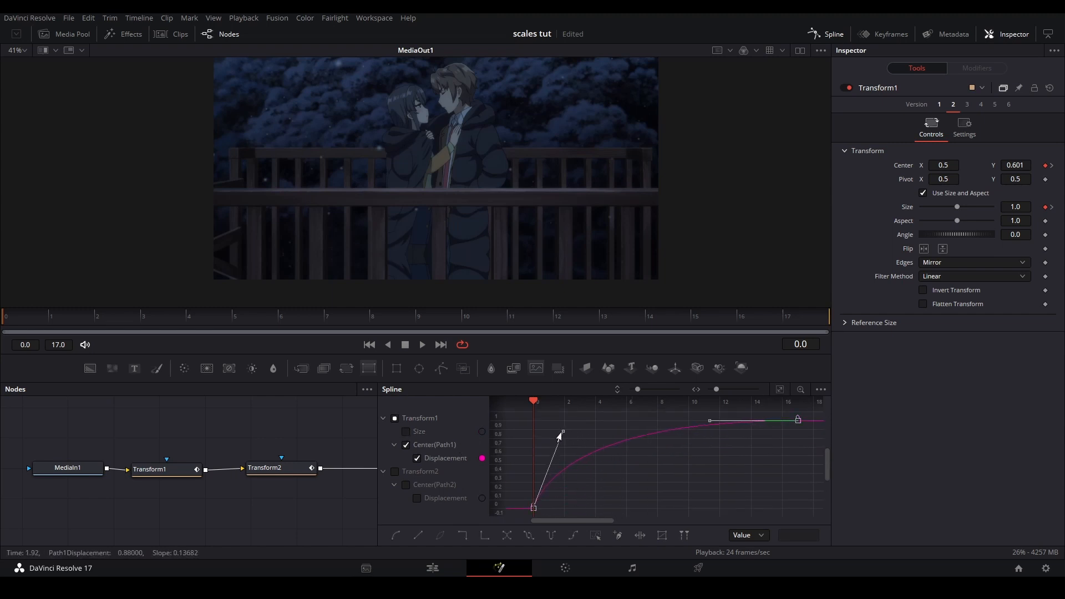
pyautogui.moveTo(715, 425); pyautogui.dragTo(590, 426)
pyautogui.click(562, 441)
pyautogui.press('space')
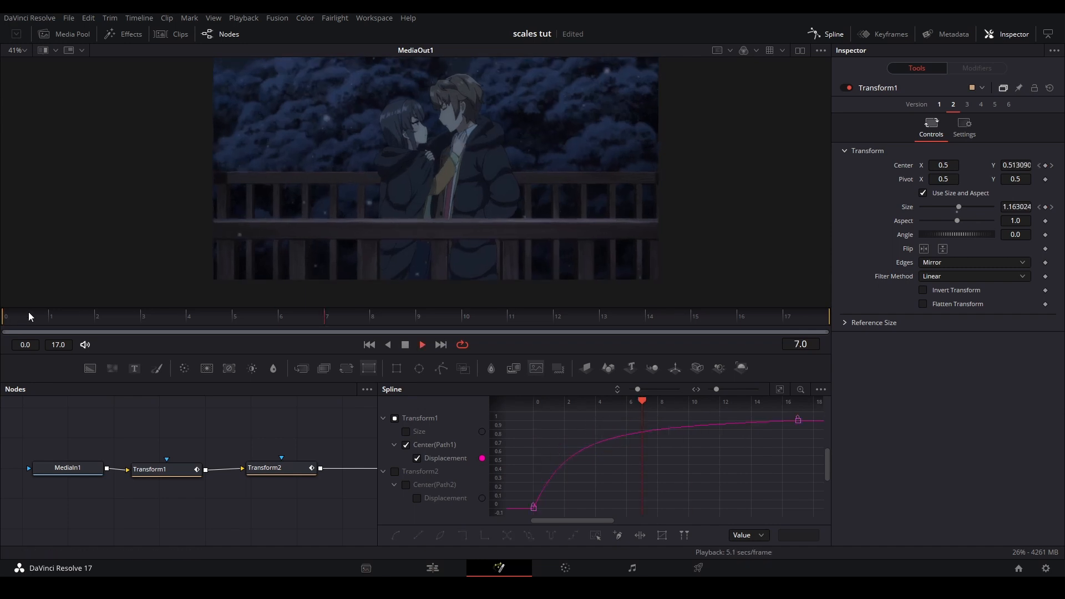
pyautogui.moveTo(274, 356); pyautogui.dragTo(218, 375)
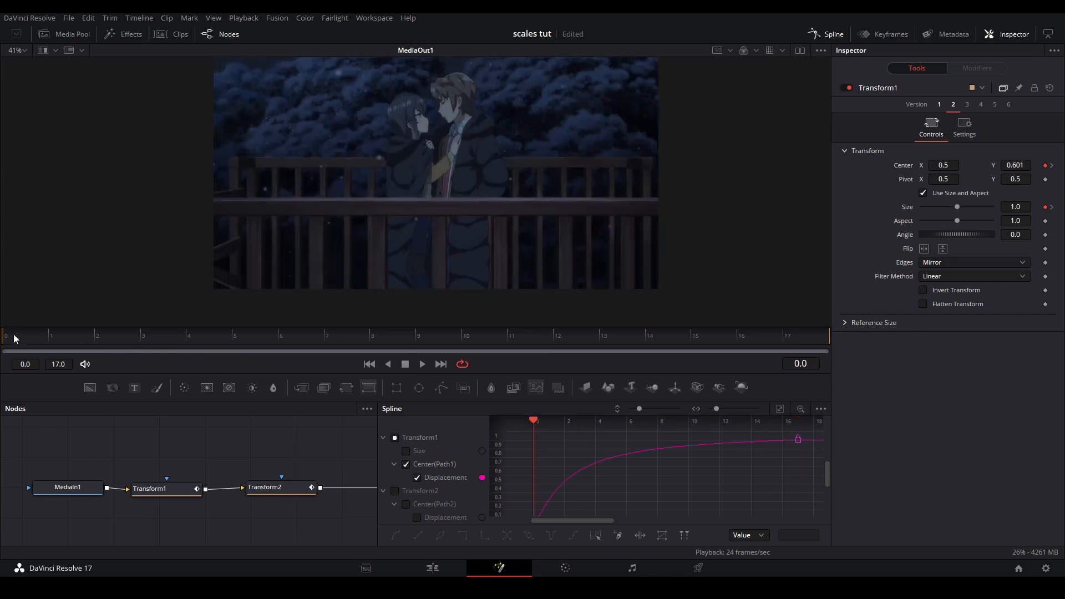
# Return to the edit timeline and play back the slide transition from the first V18 clip into the second
pyautogui.click(434, 573)
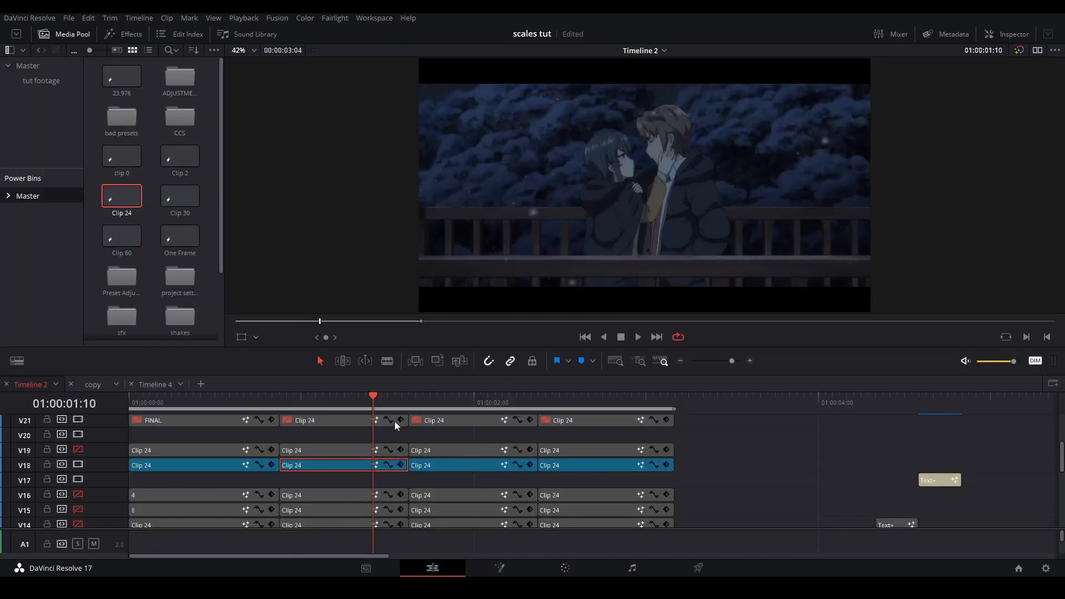
pyautogui.click(237, 402)
pyautogui.press('space')
pyautogui.press('space')
pyautogui.press('space')
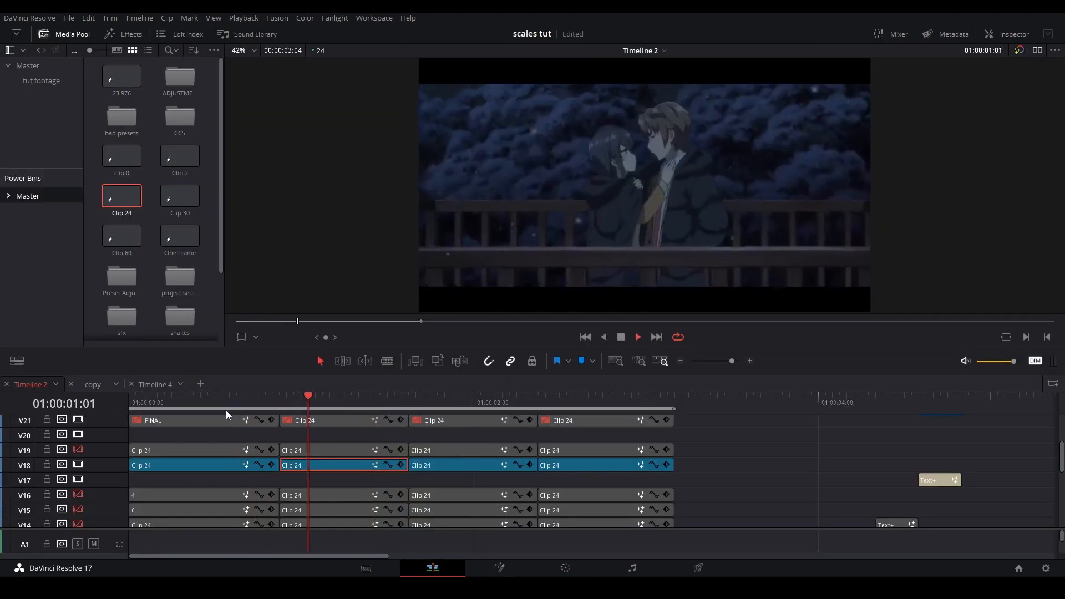
pyautogui.press('space')
pyautogui.click(170, 405)
pyautogui.press('space')
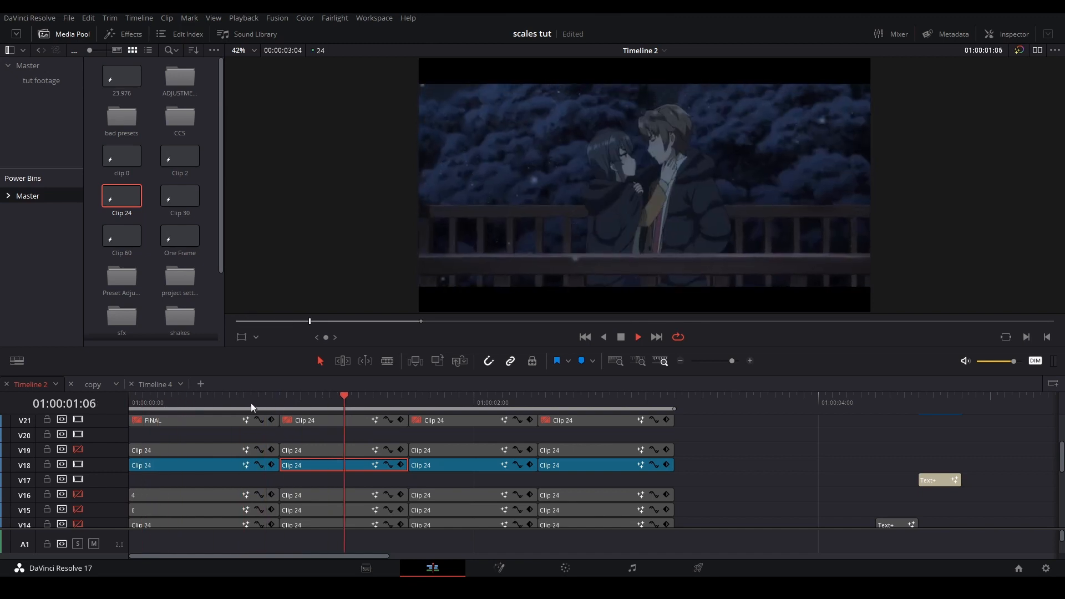
pyautogui.press('space')
# Replay the cut into the second V18 clip several times, including from 01:00:00:21, to judge the incoming slide
pyautogui.rightClick(226, 465)
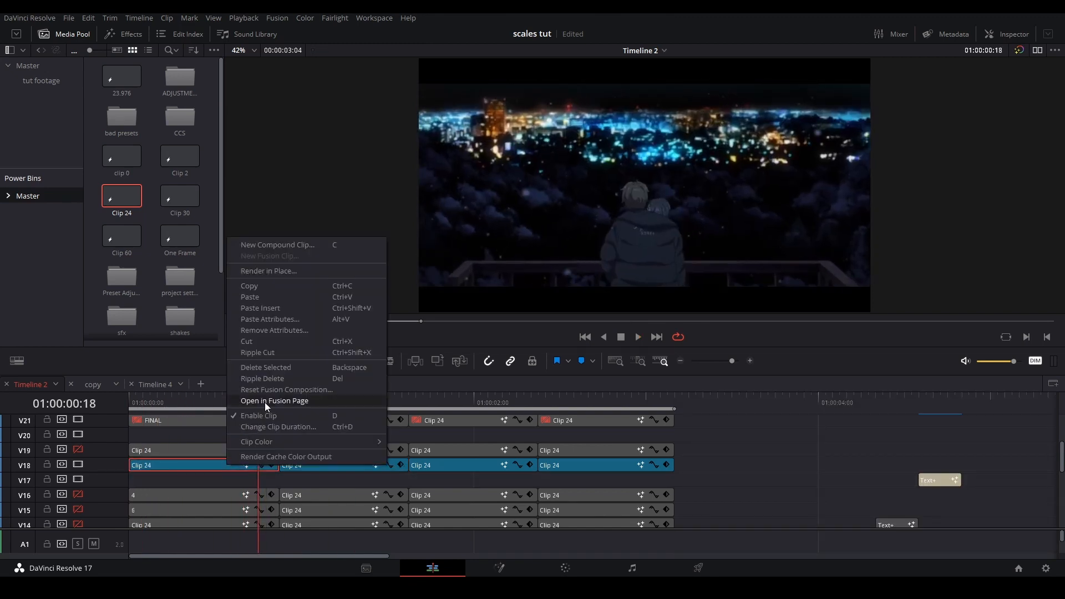
pyautogui.press('Escape')
pyautogui.click(195, 404)
pyautogui.press('space')
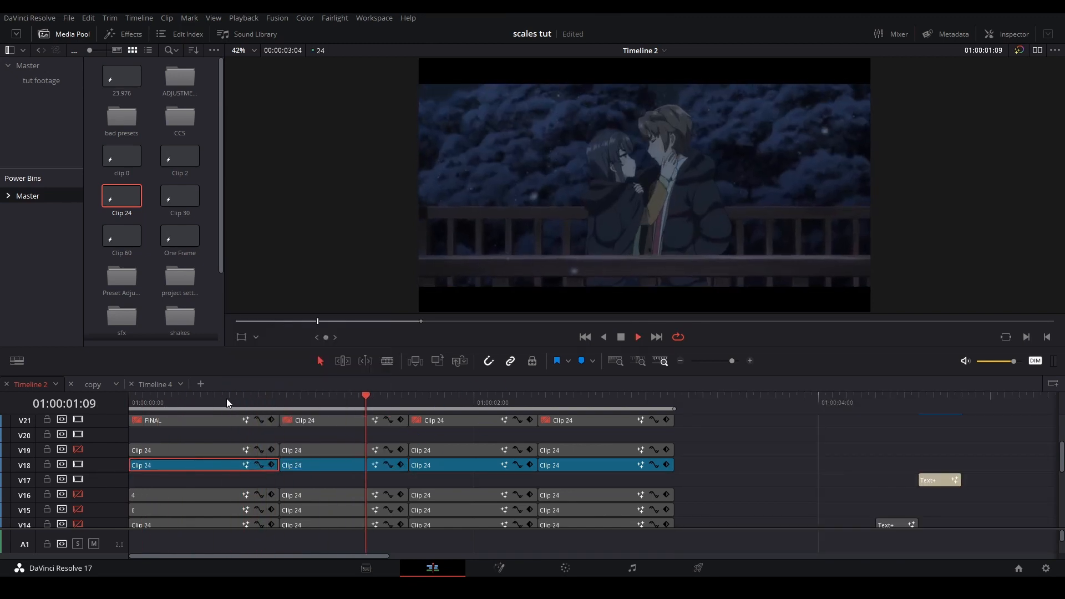
pyautogui.click(226, 401)
pyautogui.press('space')
pyautogui.click(372, 405)
pyautogui.moveTo(371, 405); pyautogui.dragTo(281, 400)
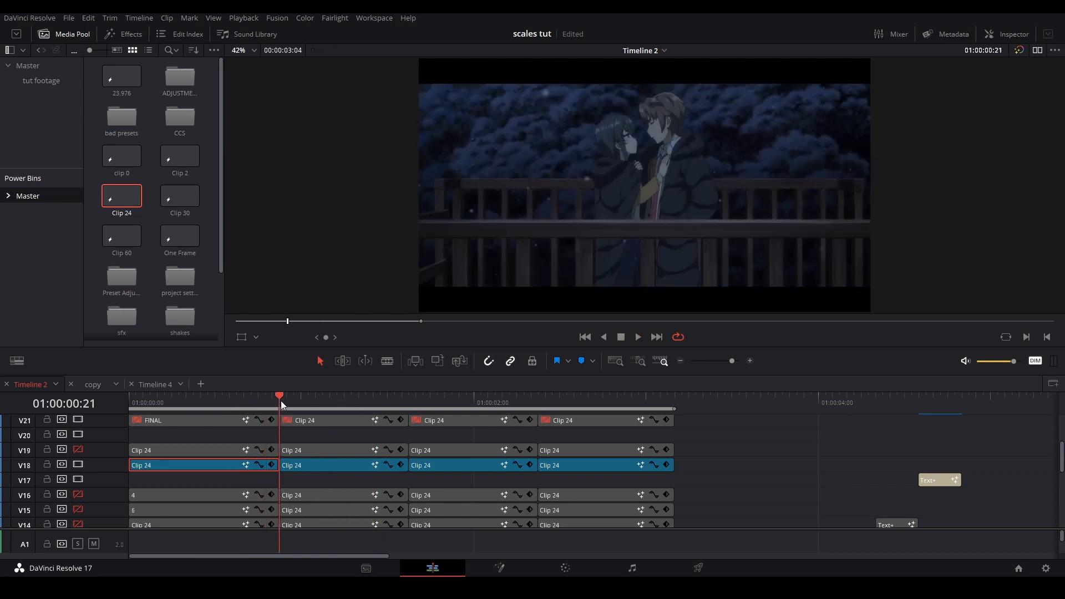
pyautogui.press('space')
pyautogui.press('space')
pyautogui.click(281, 401)
pyautogui.press('space')
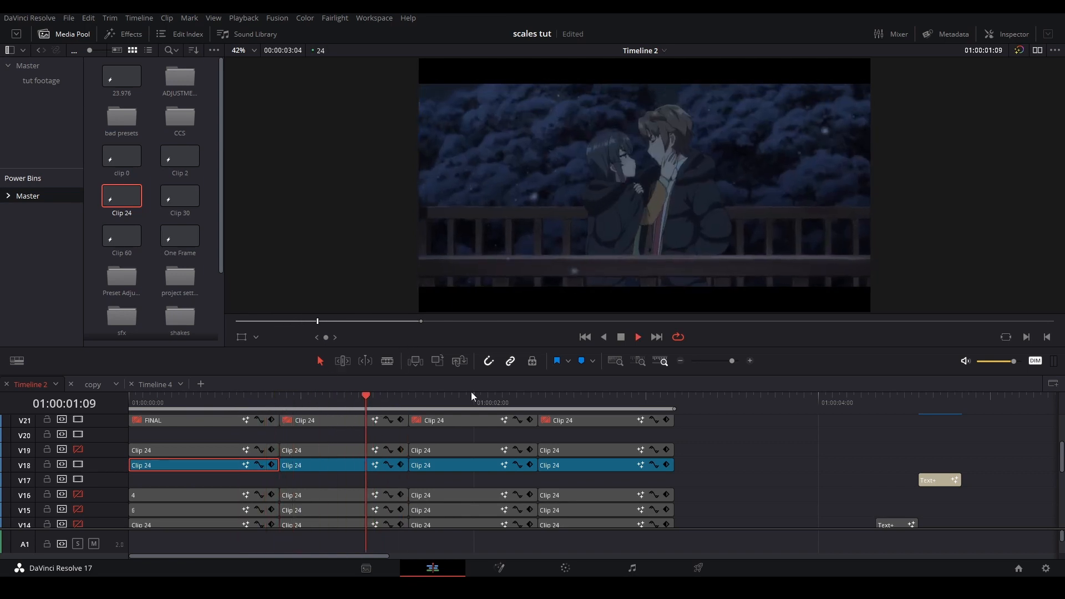
pyautogui.press('space')
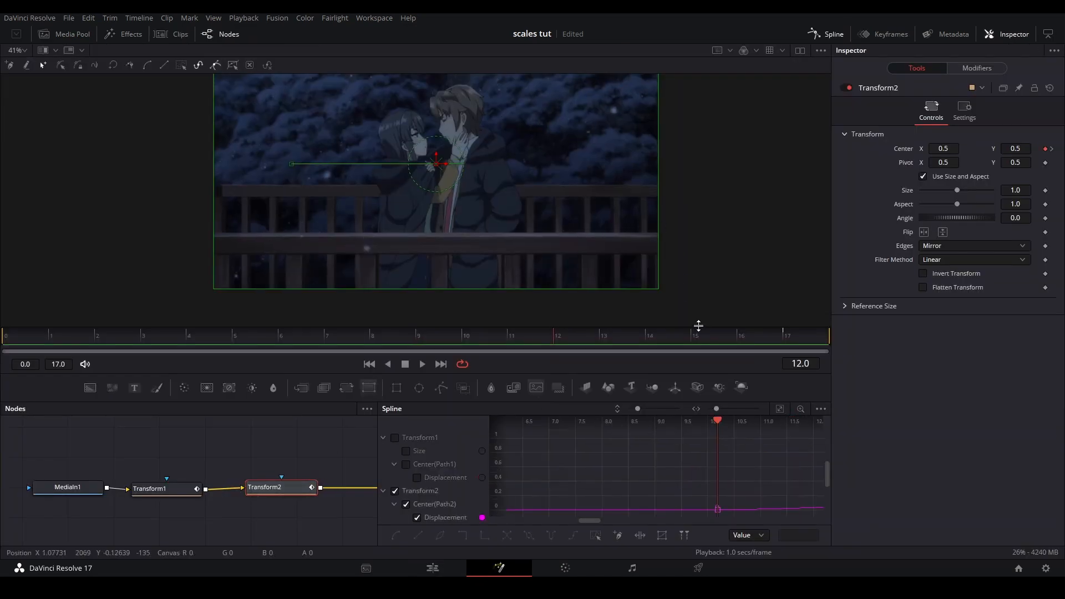
# In the second V18 clip's composition, set Transform2's Center Y to 0.336 at frame 17 for a diagonal exit slide
pyautogui.moveTo(721, 333); pyautogui.dragTo(795, 332)
pyautogui.moveTo(575, 172); pyautogui.dragTo(523, 212)
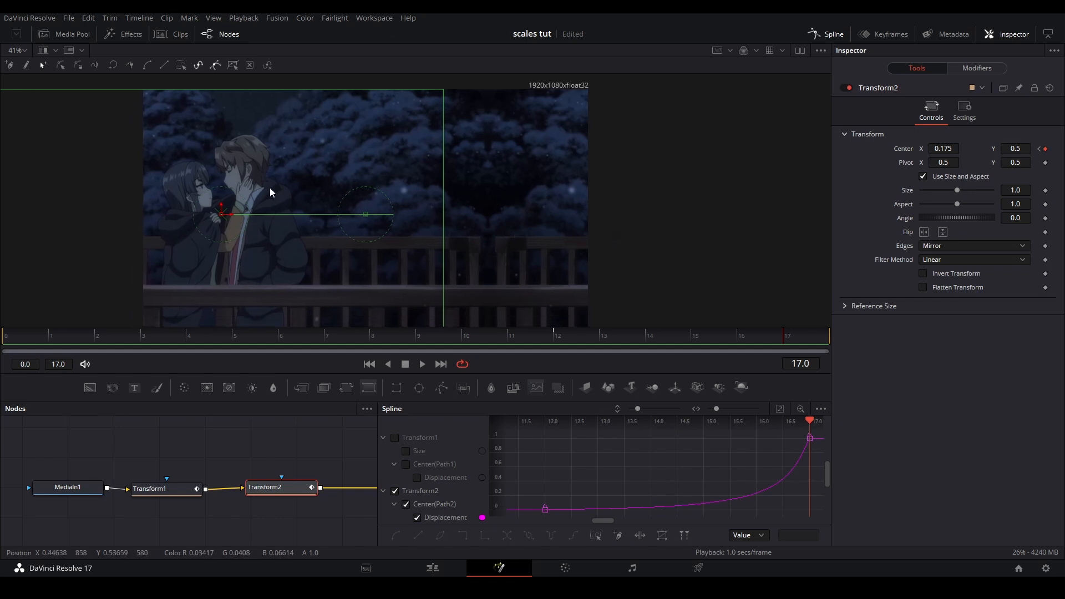
pyautogui.moveTo(955, 147); pyautogui.dragTo(837, 152)
pyautogui.hotkey('ctrl', 'z')
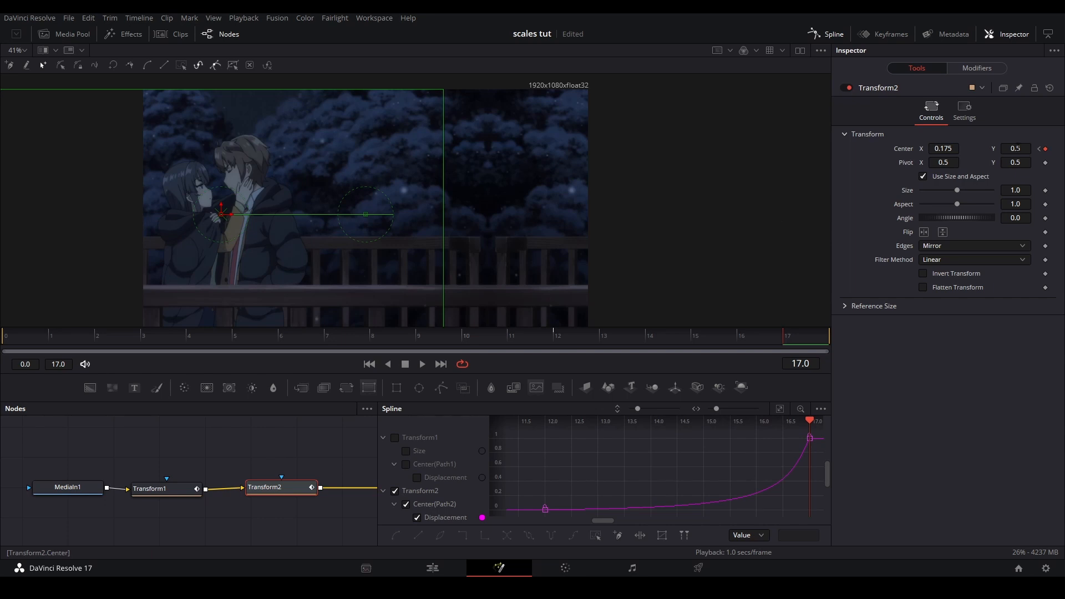
pyautogui.moveTo(1018, 148); pyautogui.dragTo(995, 149)
pyautogui.moveTo(681, 167); pyautogui.dragTo(679, 185)
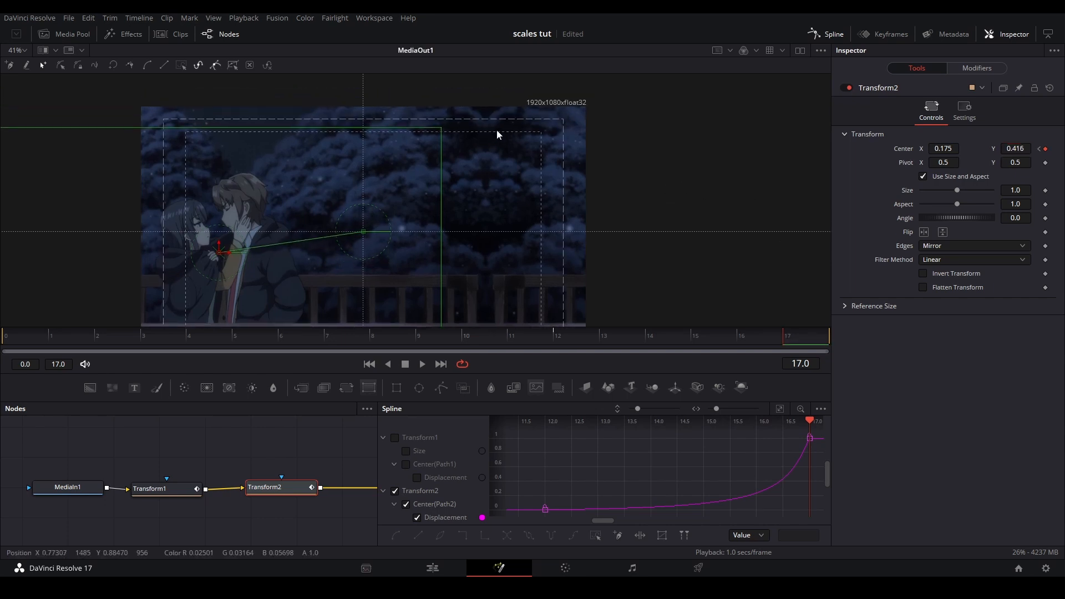
pyautogui.moveTo(1018, 149); pyautogui.dragTo(997, 149)
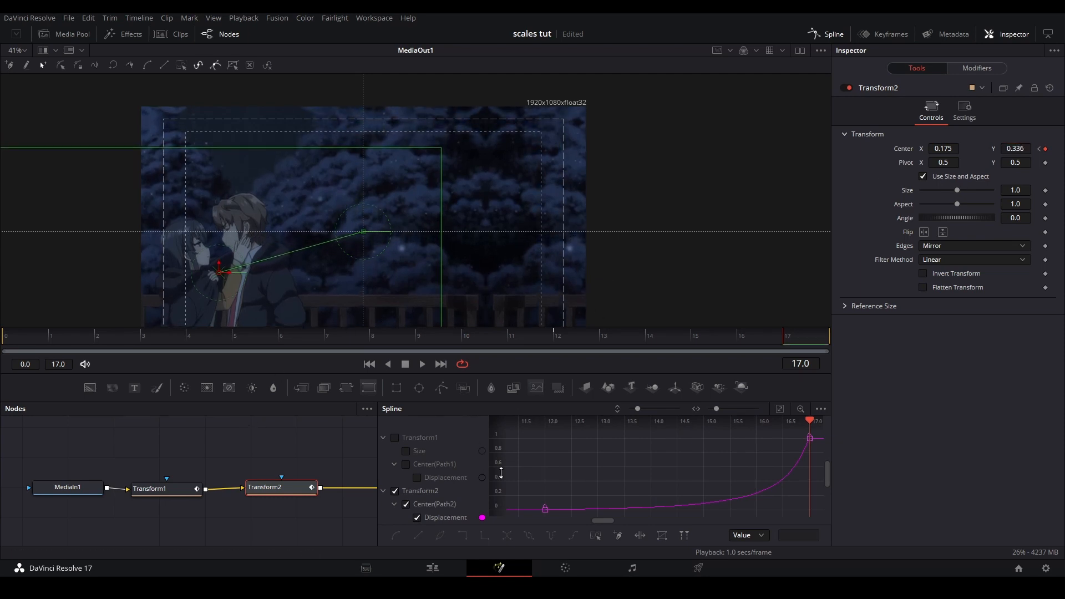
# Play back the second-to-third clip transition on the edit timeline and park the playhead at that cut
pyautogui.hotkey('shift', '4')
pyautogui.press('space')
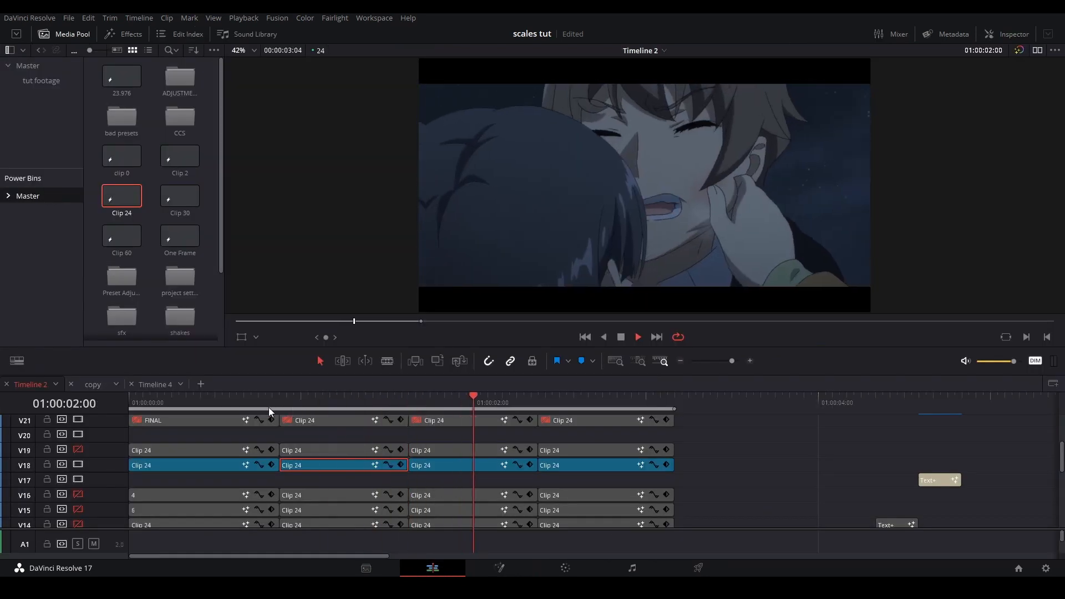
pyautogui.click(268, 407)
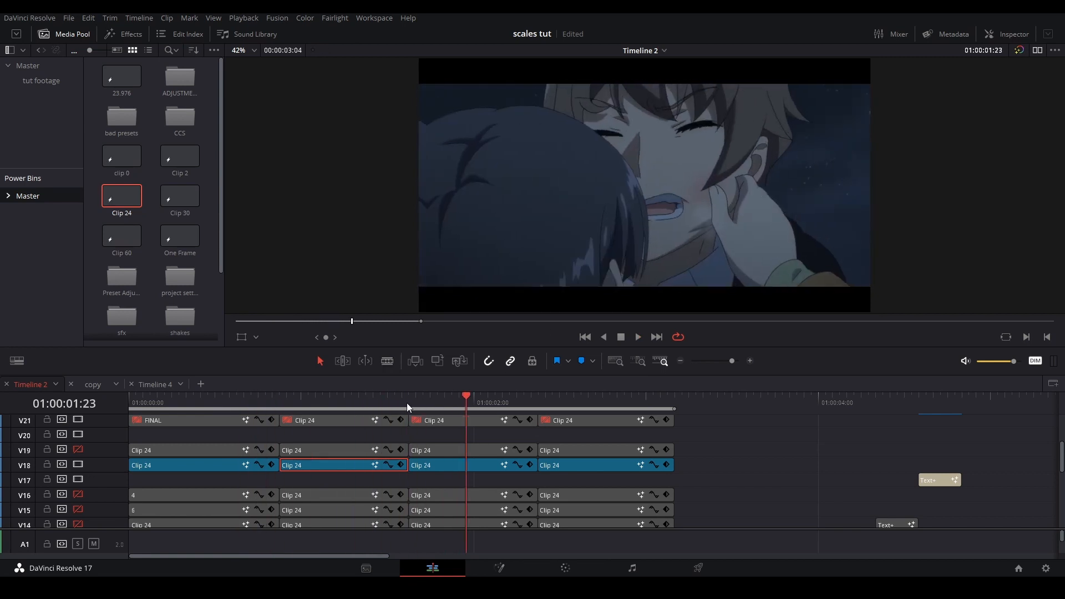
pyautogui.press('space')
pyautogui.click(407, 403)
# Open the third V18 clip in Fusion and set Transform1's Center Y to 0.599 at frame 0
pyautogui.rightClick(441, 461)
pyautogui.click(480, 397)
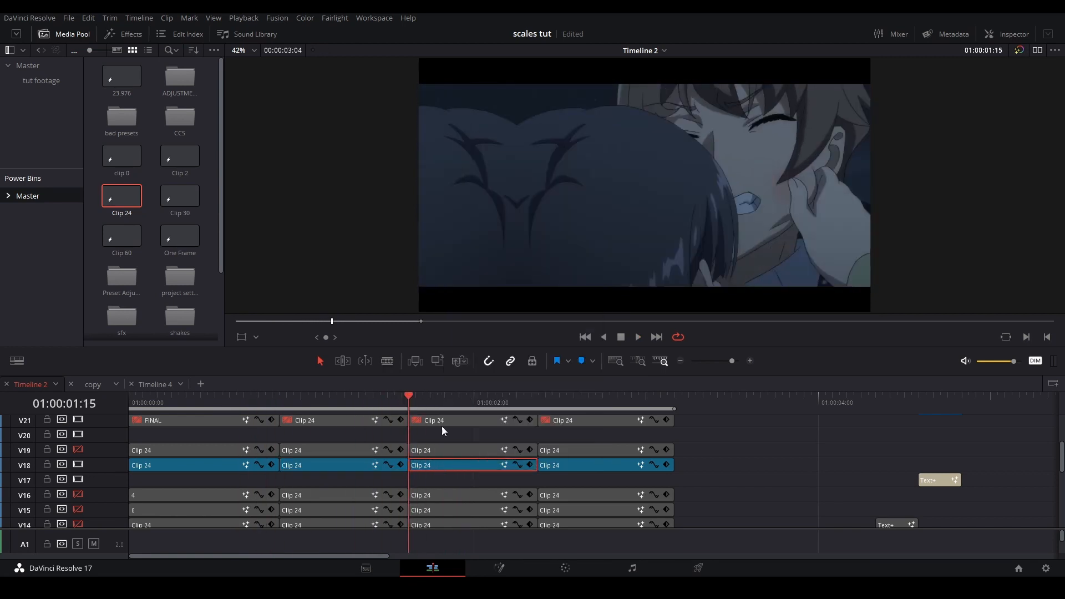
pyautogui.click(780, 408)
pyautogui.scroll(-2, 788, 303)
pyautogui.moveTo(1016, 149); pyautogui.dragTo(1056, 148)
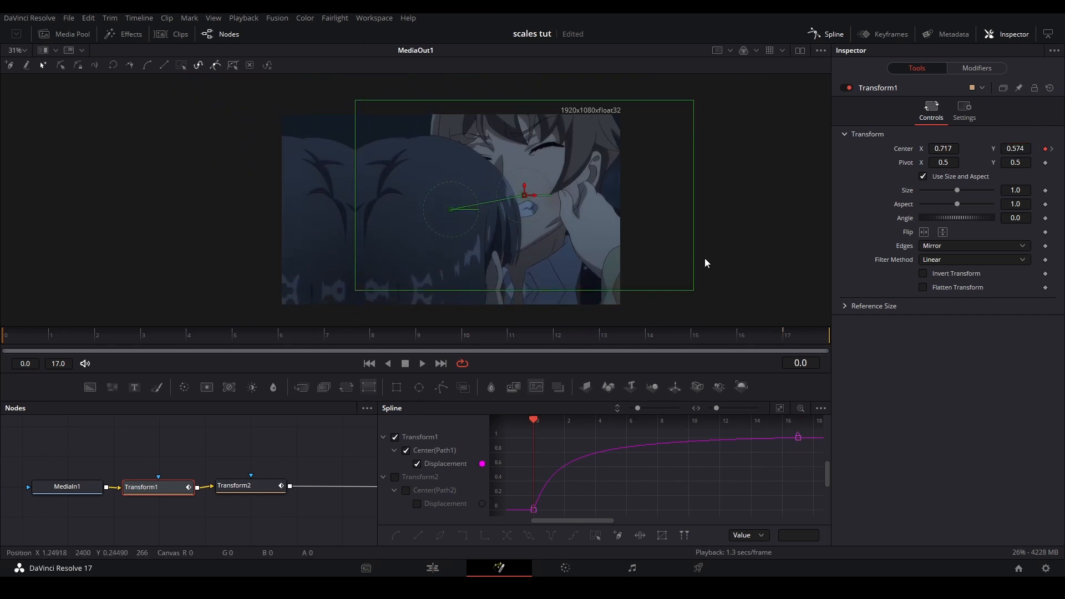
pyautogui.scroll(3, 527, 265)
pyautogui.moveTo(1003, 144); pyautogui.dragTo(1023, 144)
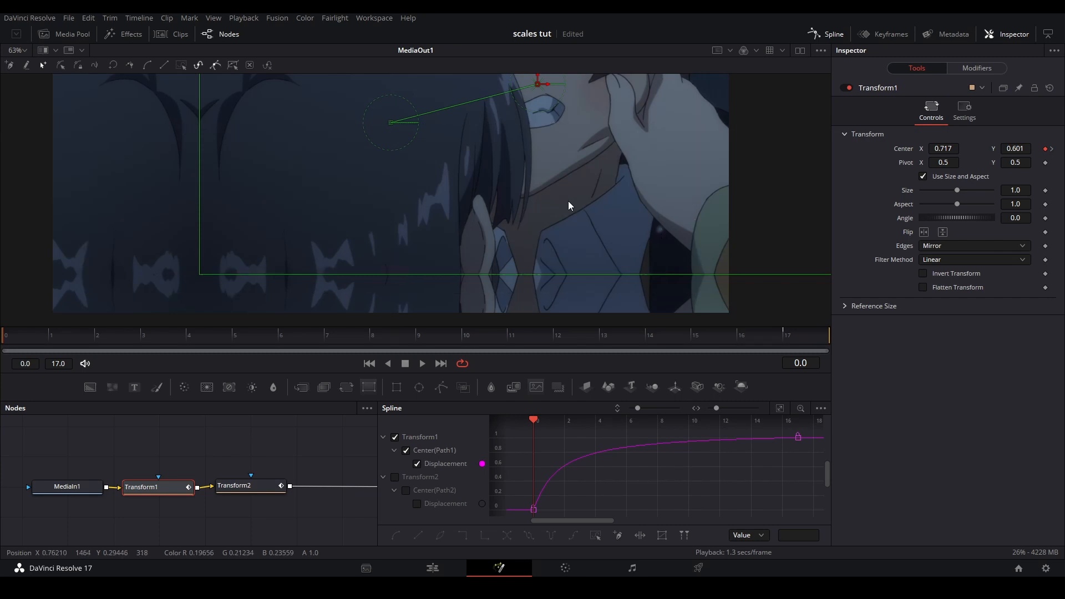
pyautogui.scroll(-4, 568, 200)
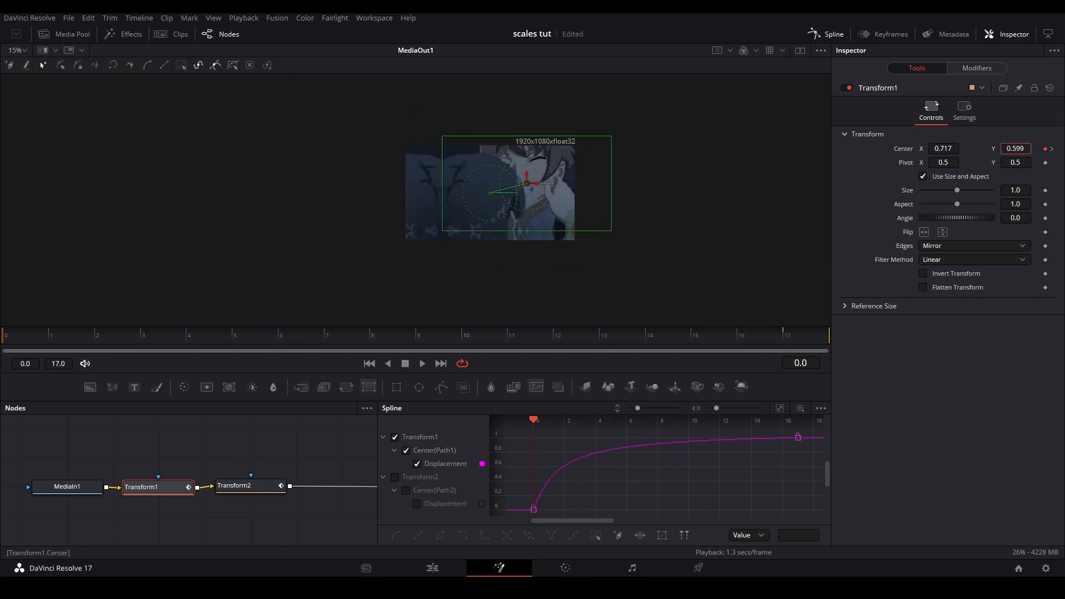
# Preview the third clip's incoming diagonal slide from frame 0 with the image fitted to the viewer
pyautogui.press('space')
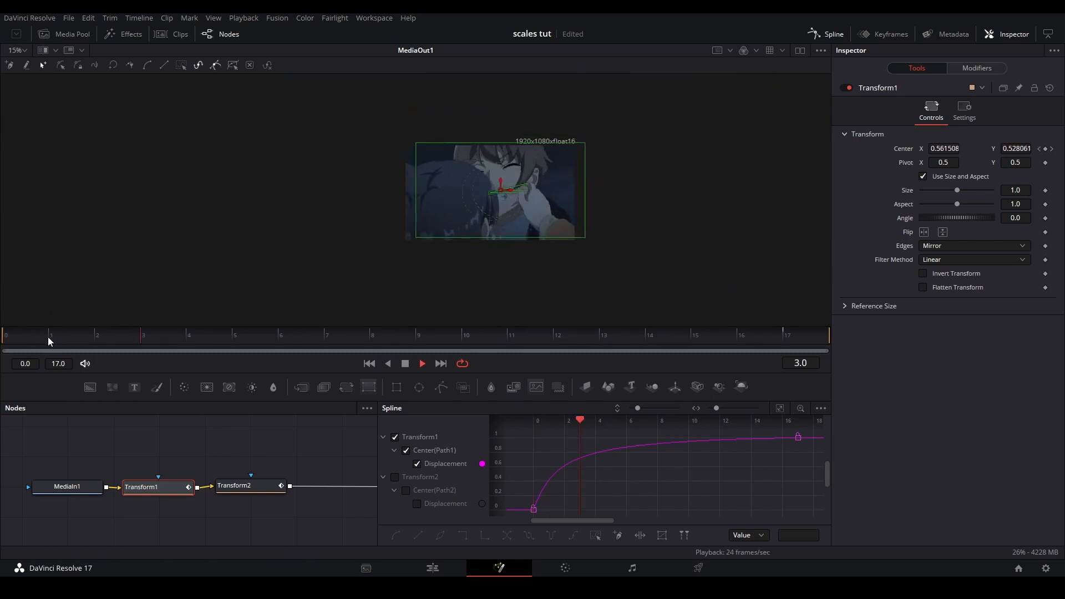
pyautogui.press('space')
pyautogui.moveTo(2, 341); pyautogui.dragTo(460, 374)
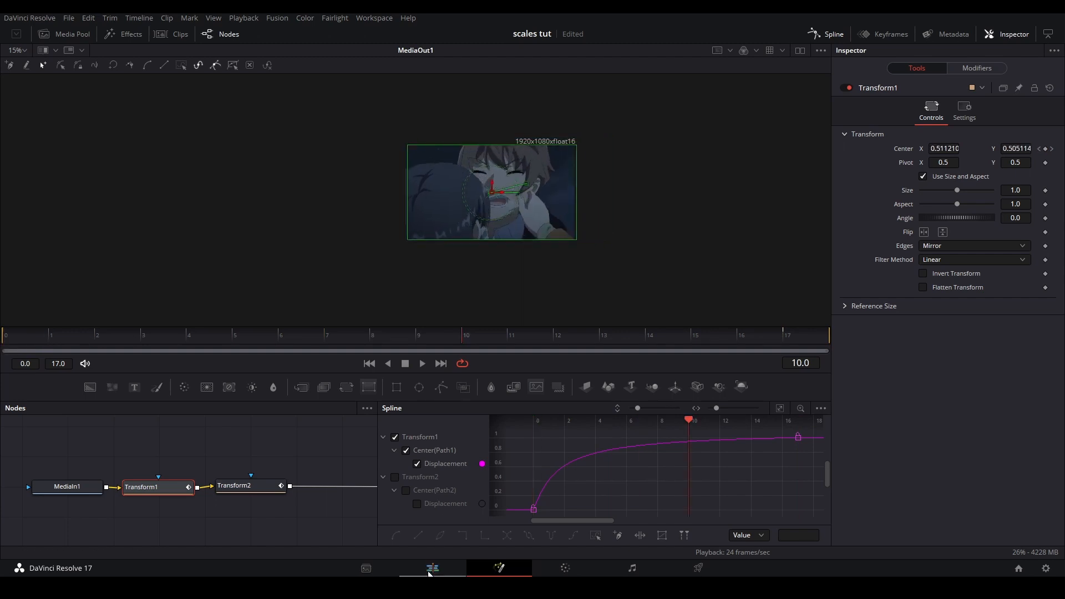
pyautogui.hotkey('ctrl', 'f')
pyautogui.click(6, 336)
pyautogui.press('space')
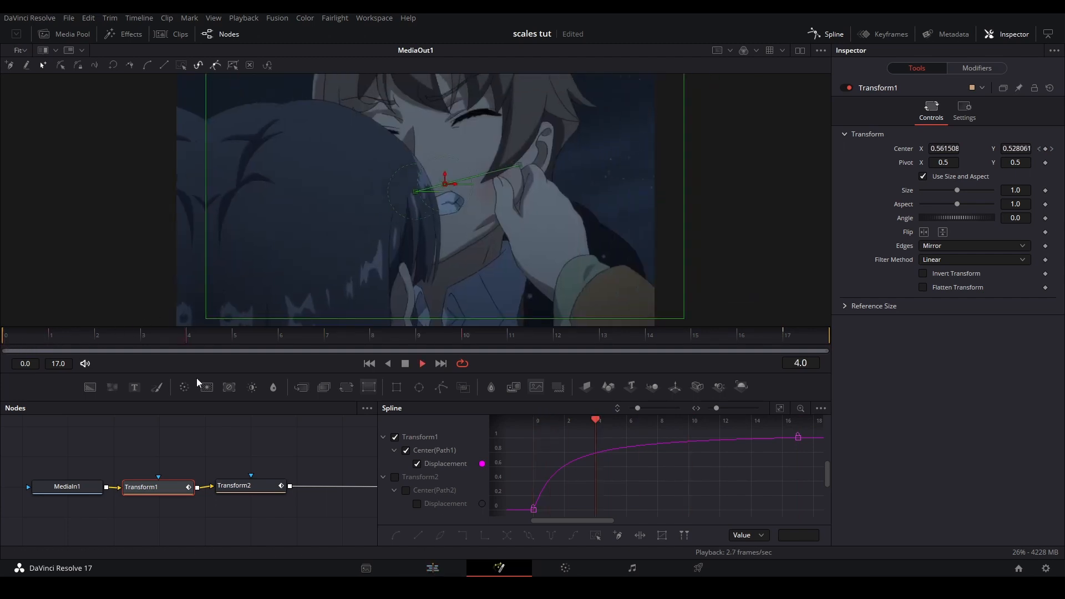
# Return to the edit timeline and examine the start of the third V18 clip frame by frame for visible mirrored edges
pyautogui.click(433, 568)
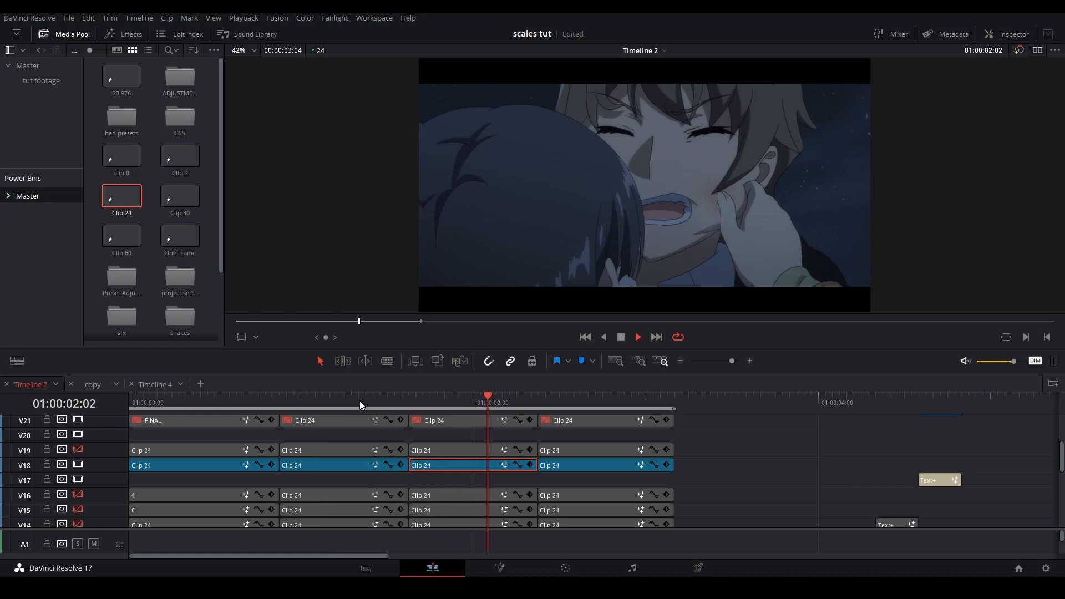
pyautogui.moveTo(382, 404); pyautogui.dragTo(409, 404)
pyautogui.press('Right')
pyautogui.press('Right')
pyautogui.press('Right')
pyautogui.press('Right')
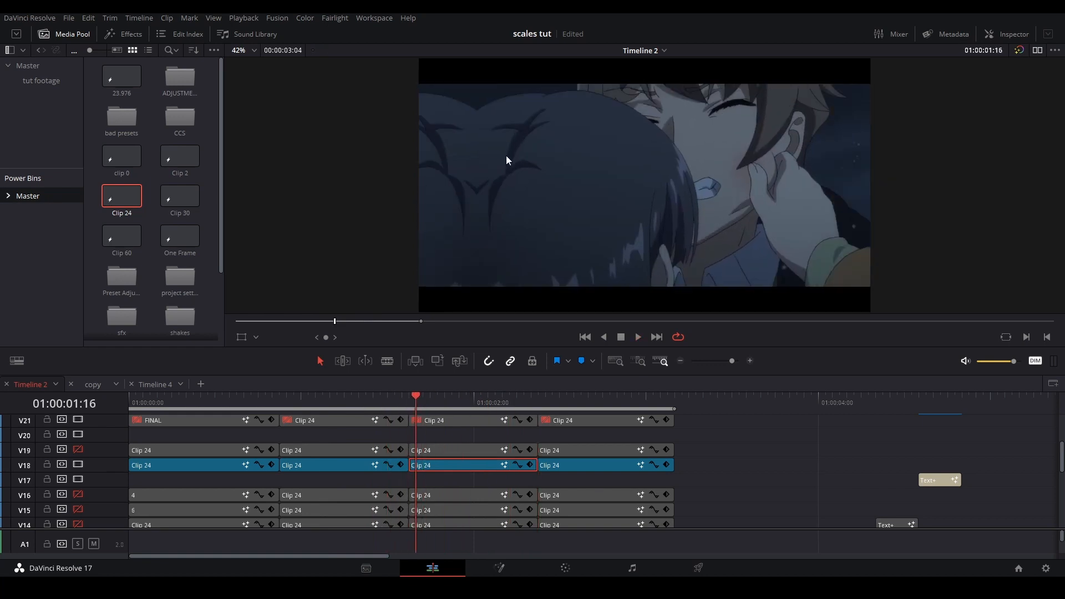
pyautogui.click(404, 404)
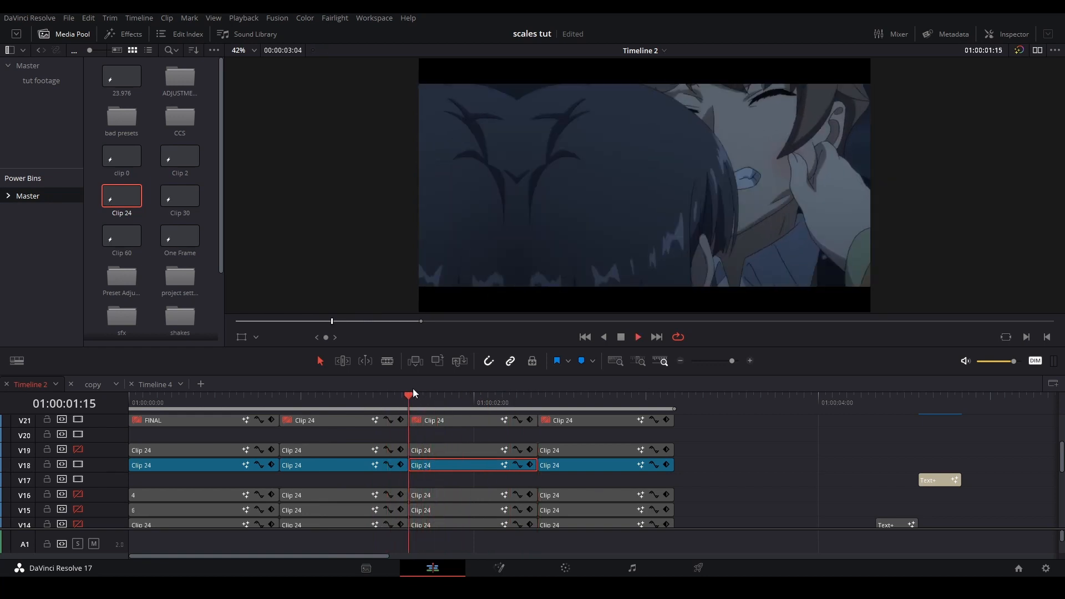
# Open the third V18 clip in Fusion and set Transform2's Size to 1.2
pyautogui.rightClick(468, 467)
pyautogui.click(552, 405)
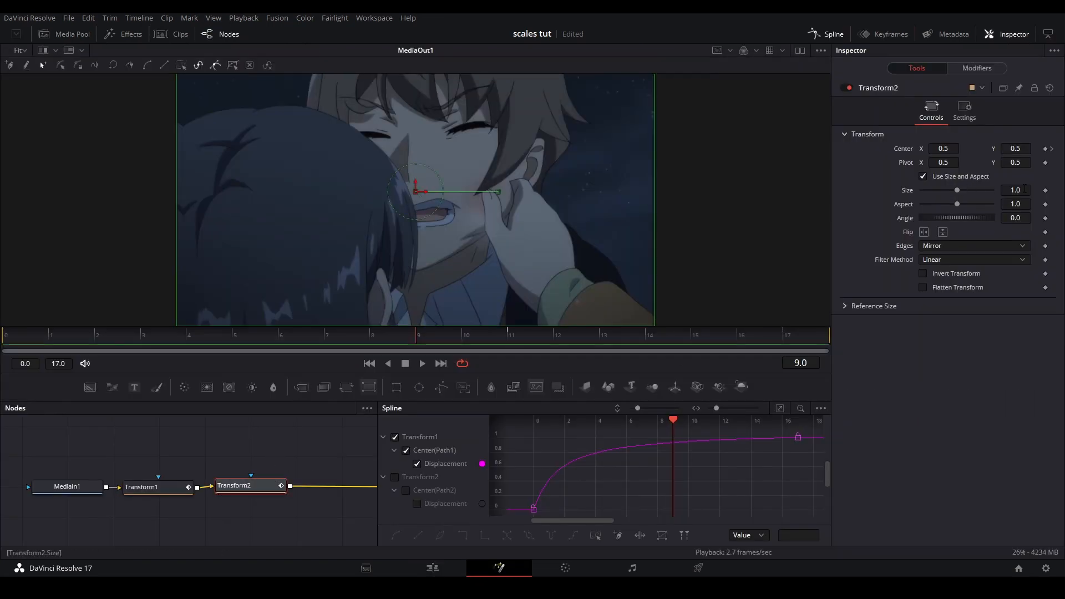
pyautogui.press('Return')
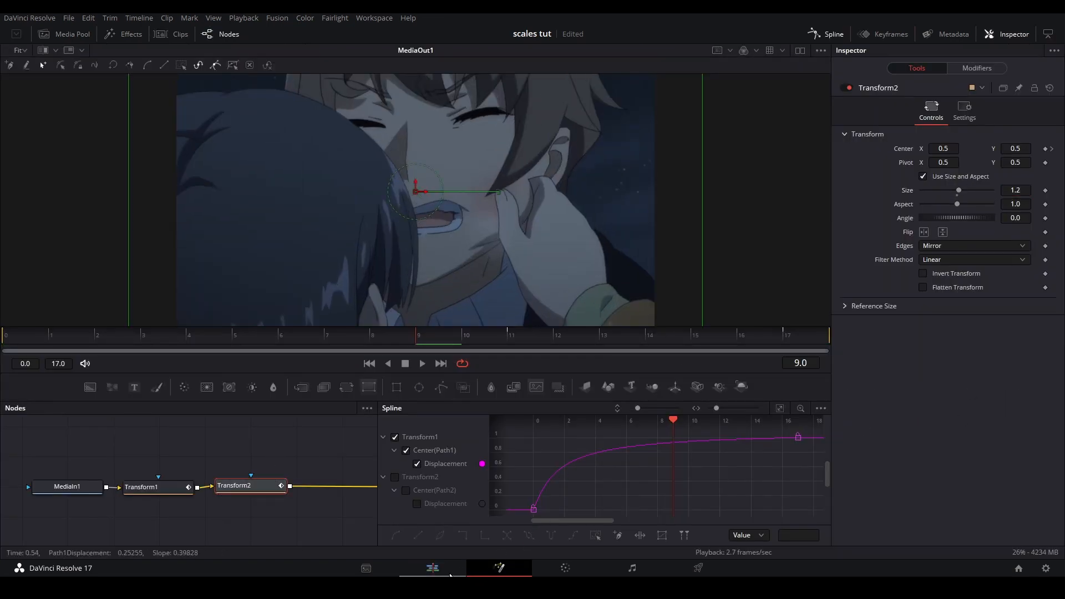
# Review the enlarged third clip on the edit timeline, stepping through its first frames and replaying the transitions before it
pyautogui.click(450, 573)
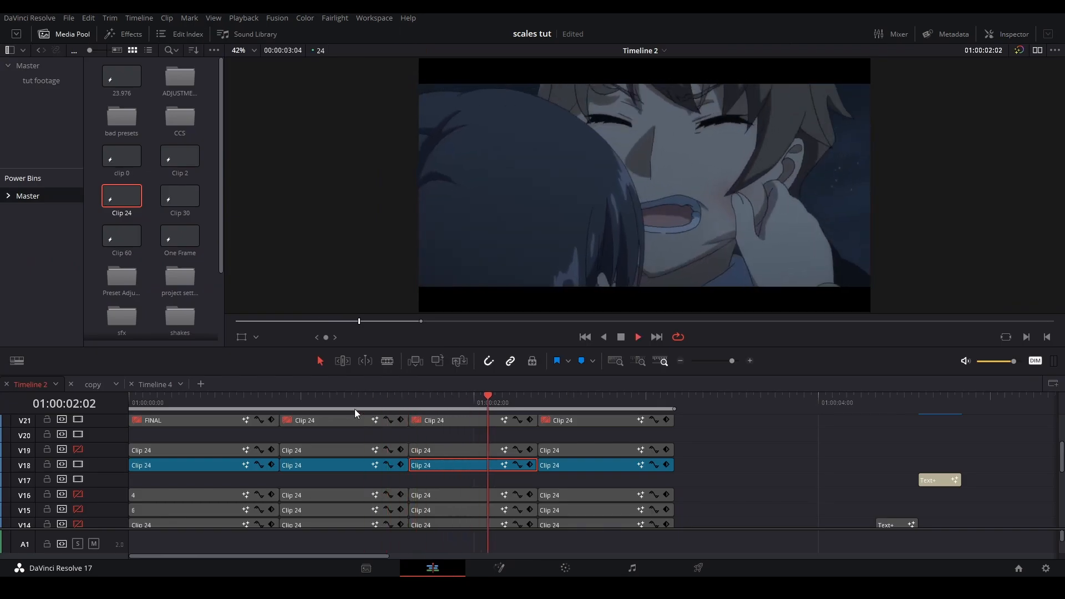
pyautogui.press('space')
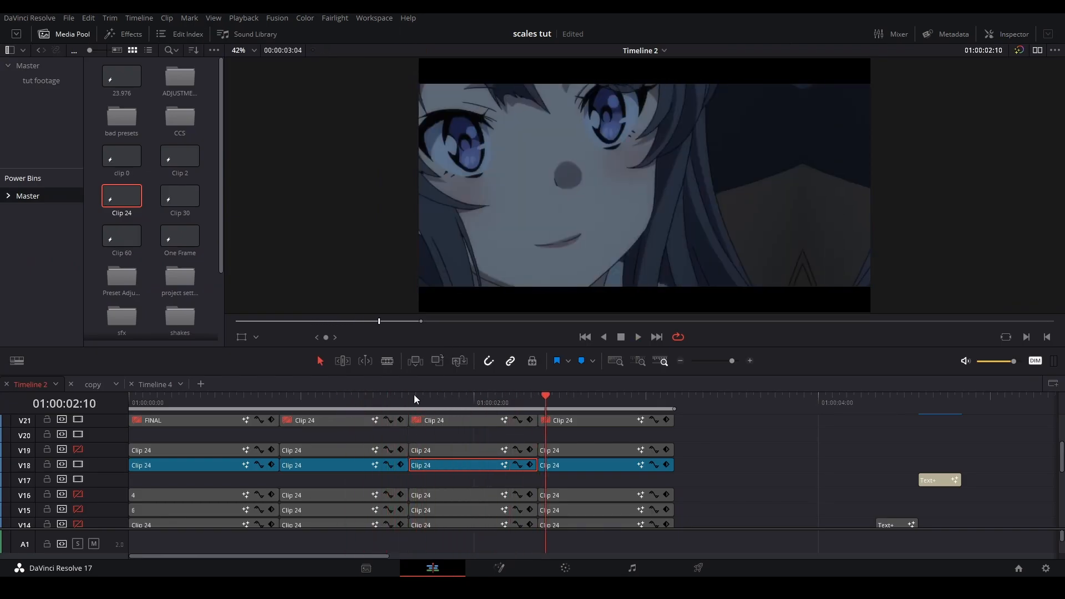
pyautogui.click(402, 396)
pyautogui.press('Right')
pyautogui.press('Right')
pyautogui.press('Right')
pyautogui.press('Right')
pyautogui.press('Right')
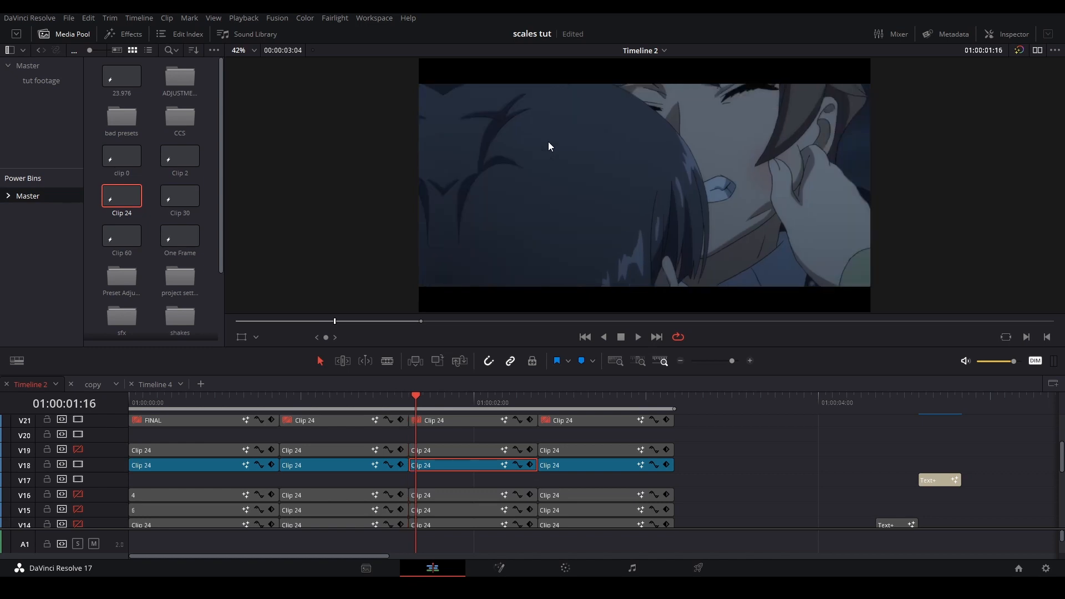
pyautogui.click(347, 403)
pyautogui.press('space')
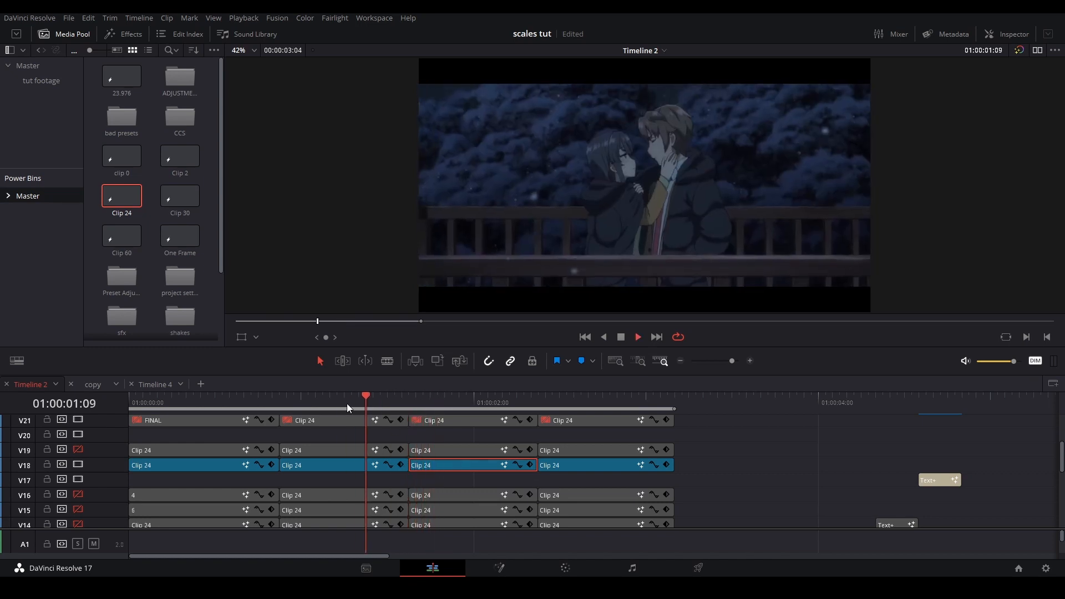
pyautogui.click(278, 398)
pyautogui.press('space')
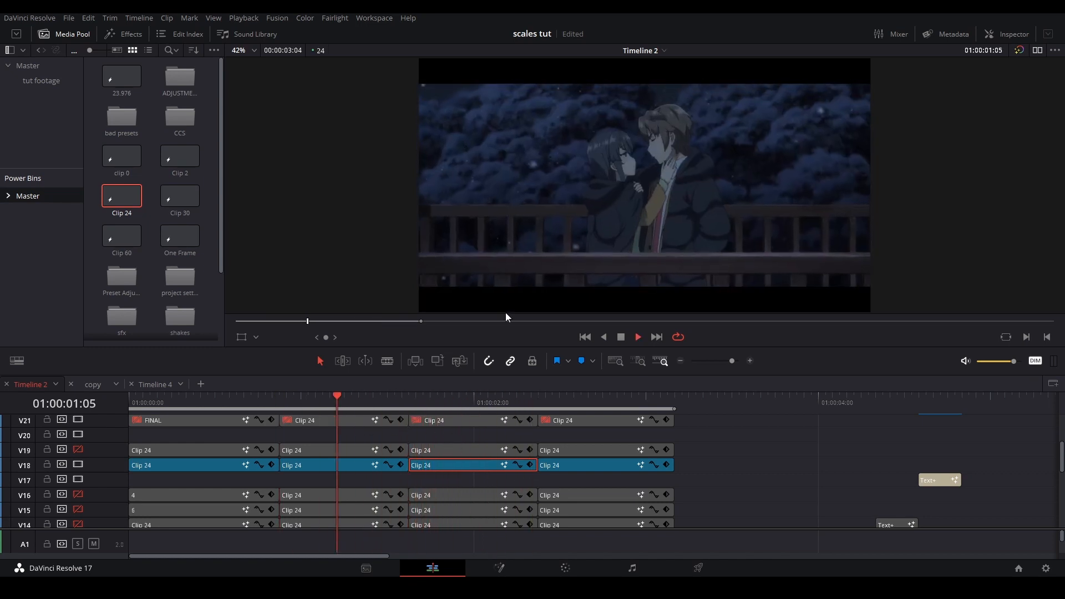
# Open the third V18 clip in Fusion and shift Transform1's Center at frame 17 left and down to extend the diagonal slide
pyautogui.press('space')
pyautogui.rightClick(455, 462)
pyautogui.press('Escape')
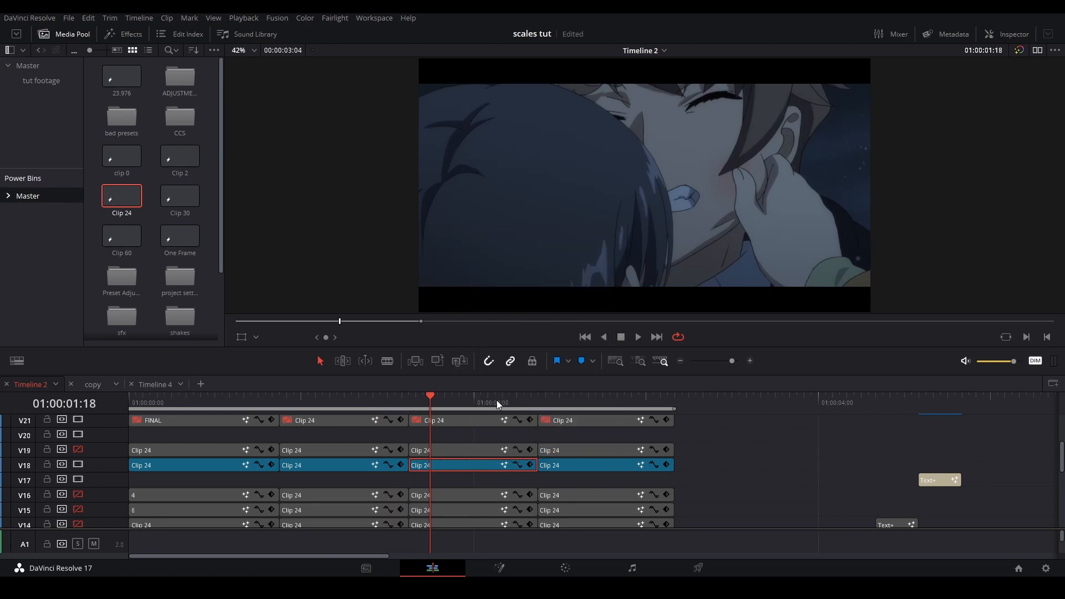
pyautogui.hotkey('shift', '5')
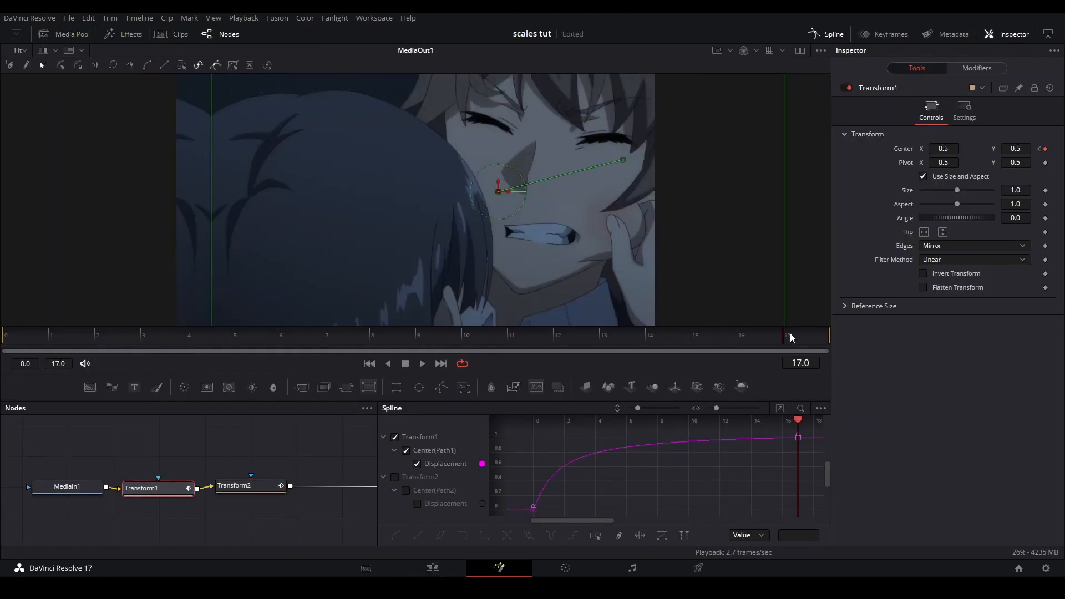
pyautogui.scroll(-2, 692, 181)
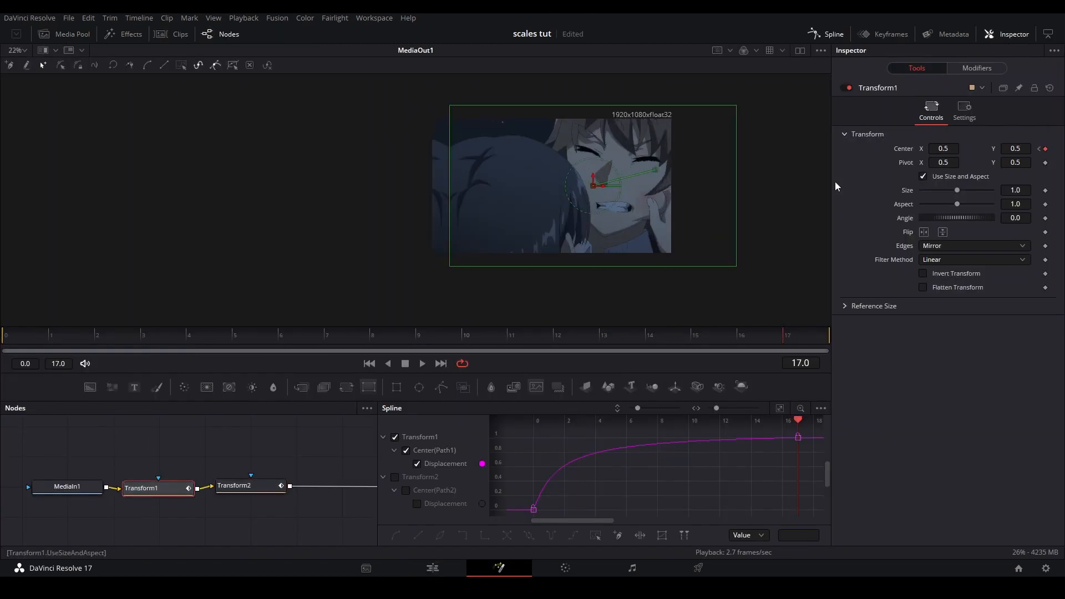
pyautogui.moveTo(950, 149); pyautogui.dragTo(930, 149)
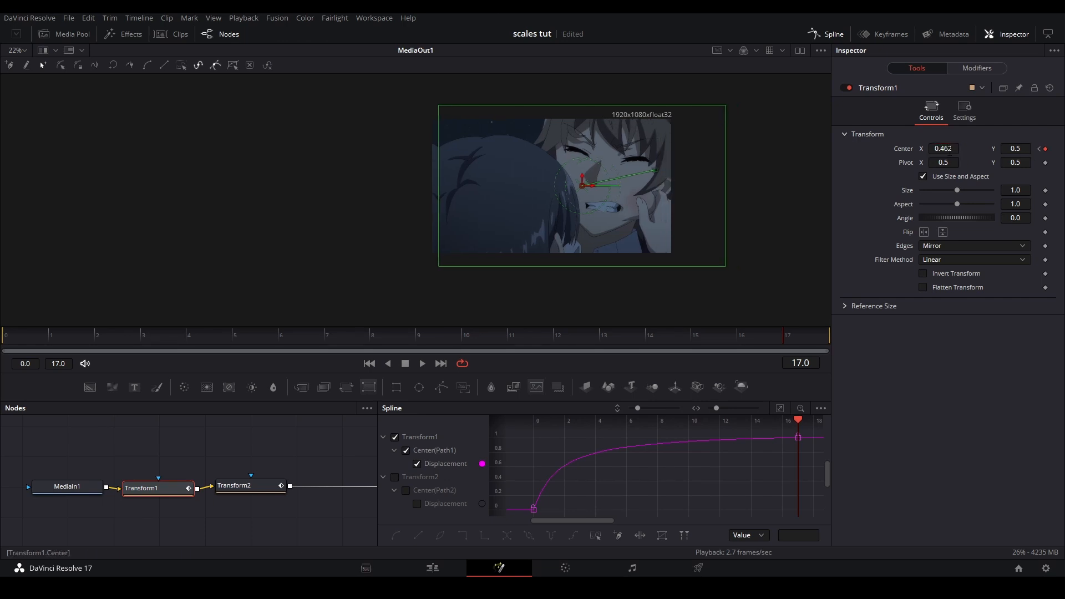
# Preview the third clip's adjusted slide in Fusion and replay it on the edit timeline
pyautogui.press('space')
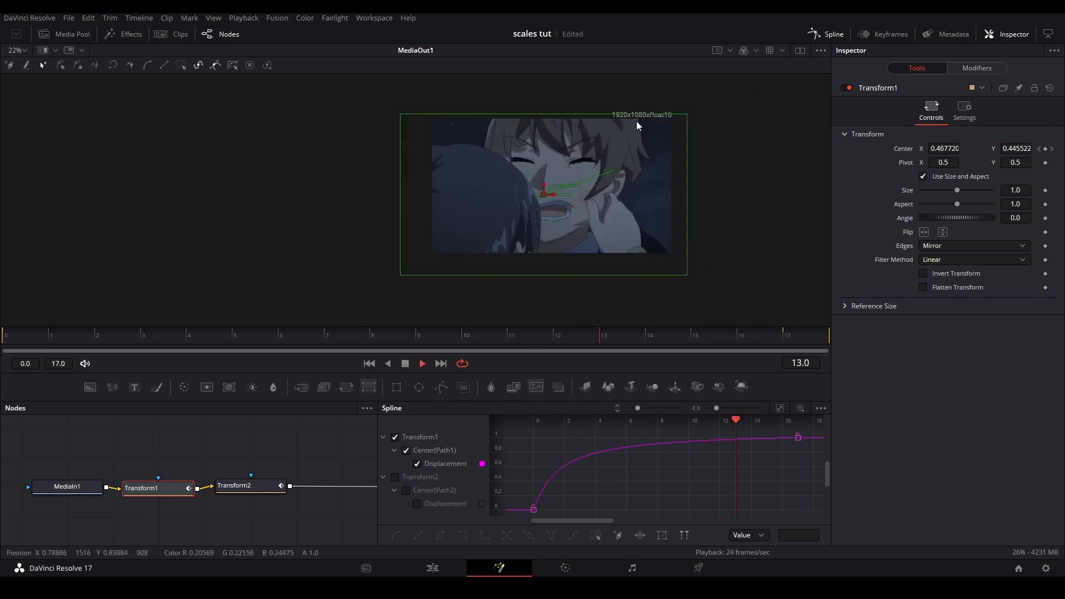
pyautogui.scroll(2, 640, 119)
pyautogui.press('space')
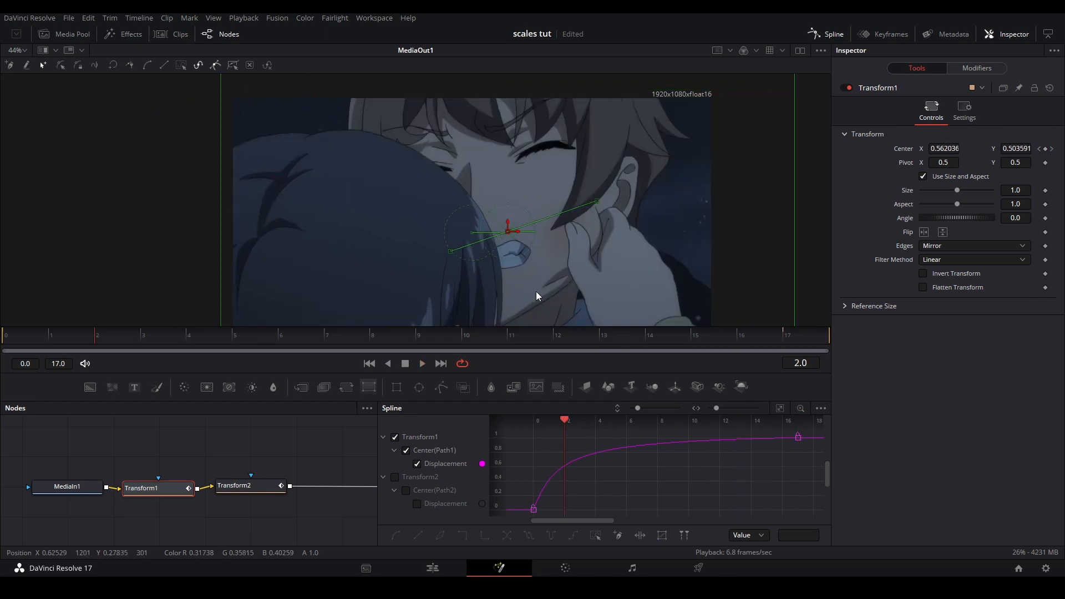
pyautogui.click(432, 567)
pyautogui.press('space')
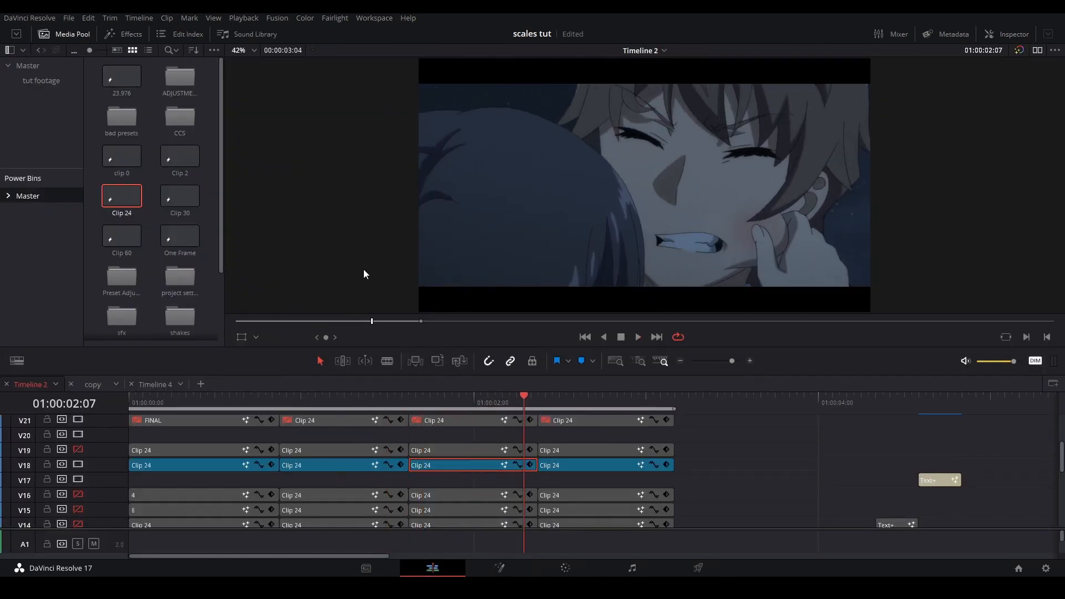
pyautogui.click(476, 405)
# Reopen the third V18 clip in Fusion, set Transform2's Center at frame 17 to X 0.683, Y 0.384, and replay it on the edit timeline
pyautogui.rightClick(483, 465)
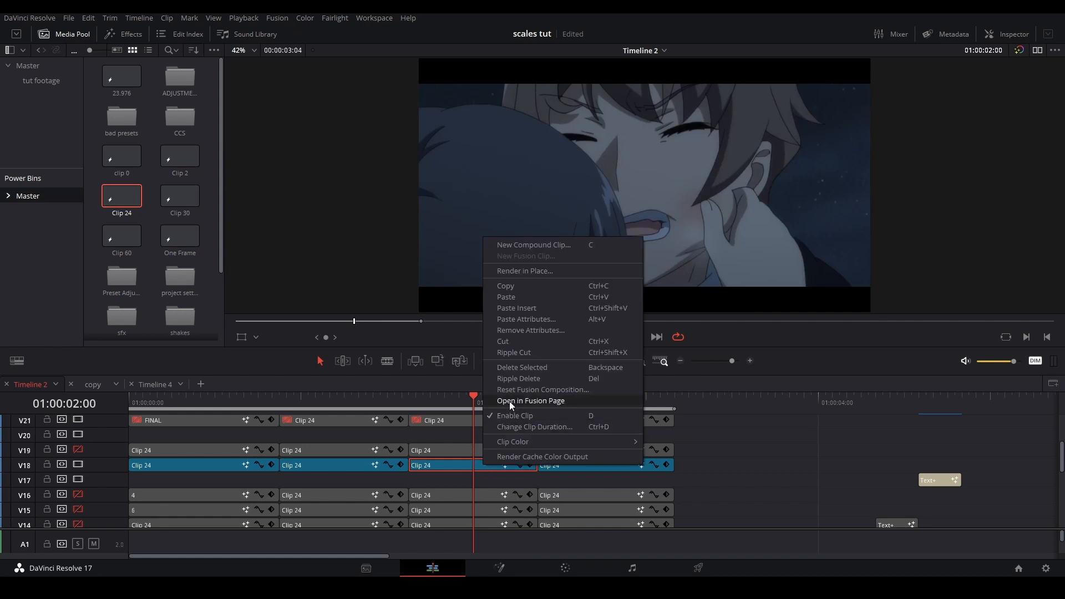
pyautogui.click(510, 401)
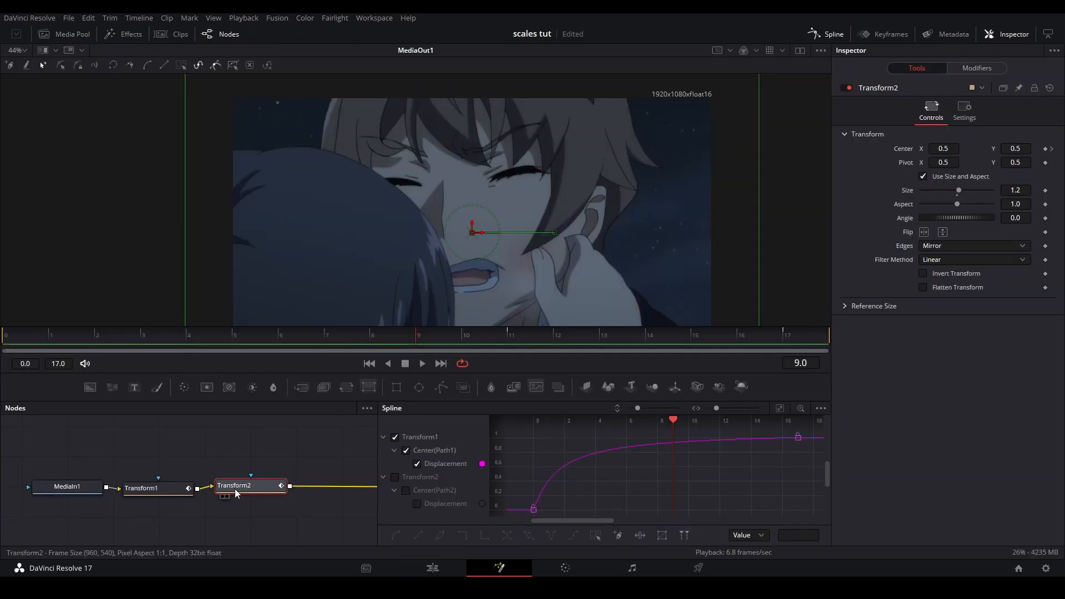
pyautogui.moveTo(505, 342)
pyautogui.mouseDown()
pyautogui.moveTo(721, 351)
pyautogui.moveTo(868, 207)
pyautogui.moveTo(512, 334)
pyautogui.mouseUp()
pyautogui.click(787, 334)
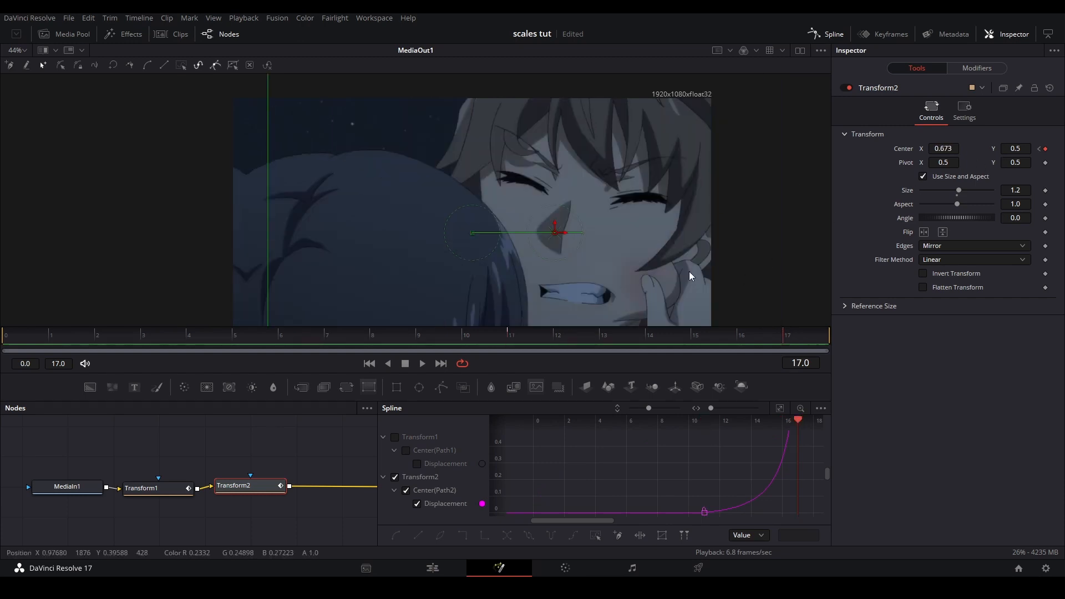
pyautogui.scroll(-2, 607, 167)
pyautogui.scroll(1, 607, 167)
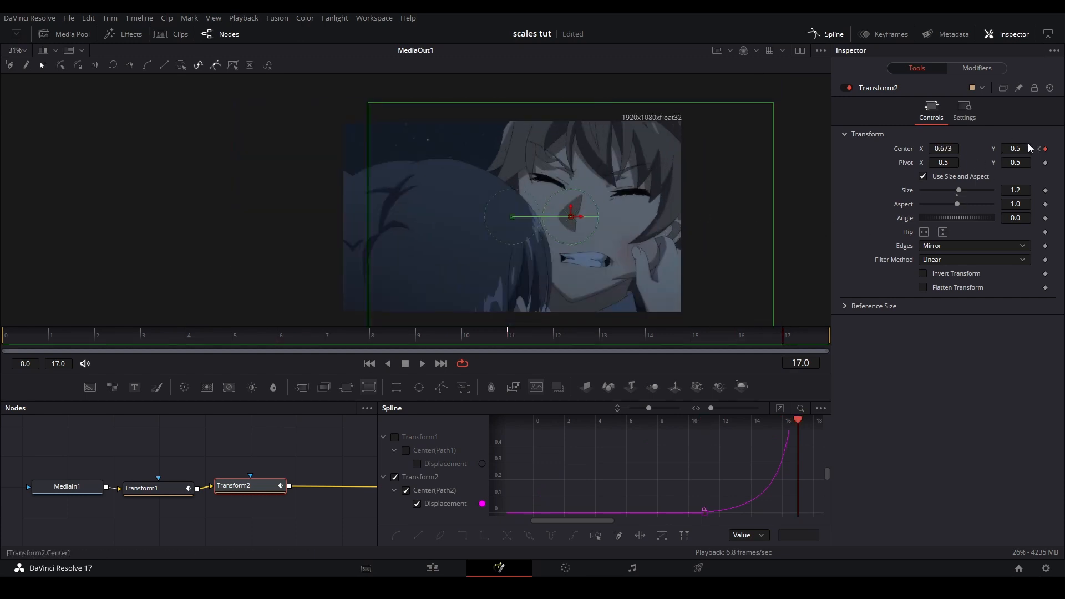
pyautogui.moveTo(1020, 148); pyautogui.dragTo(998, 148)
pyautogui.hotkey('ctrl', 'g')
pyautogui.scroll(2, 574, 136)
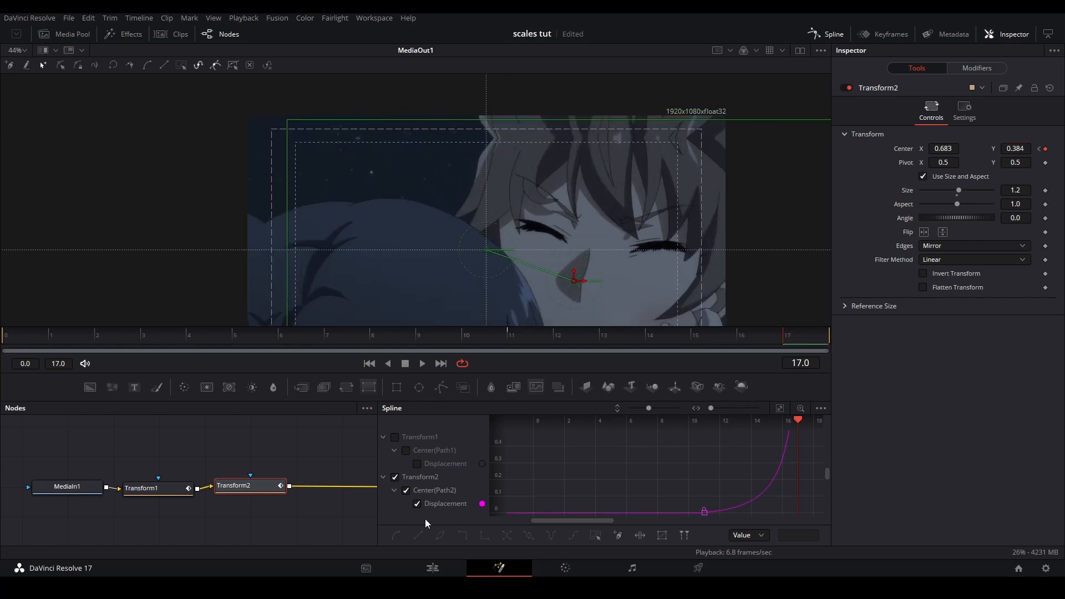
pyautogui.click(432, 568)
pyautogui.press('space')
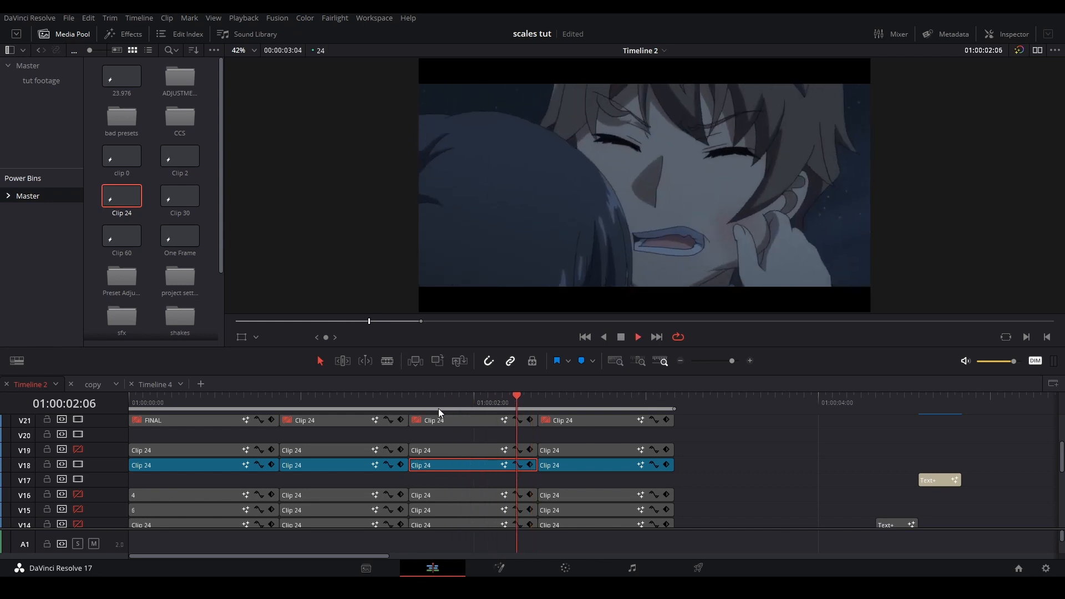
# Open the fourth V18 clip in Fusion, raise Transform1's Center Y at frame 0 for a diagonal entry, and preview the slide to frame 18
pyautogui.press('Up')
pyautogui.rightClick(565, 461)
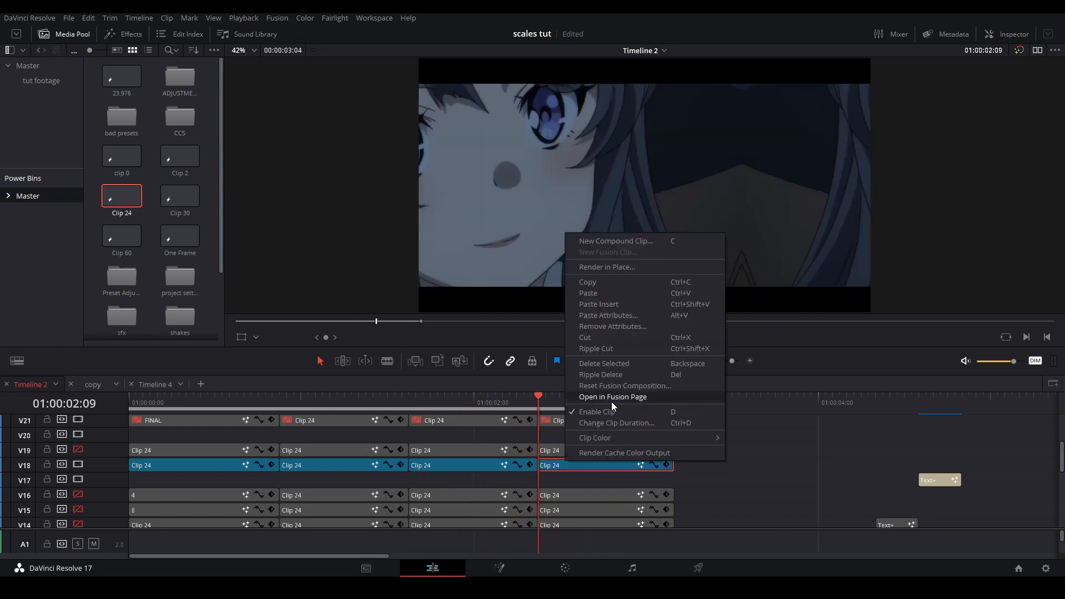
pyautogui.click(611, 399)
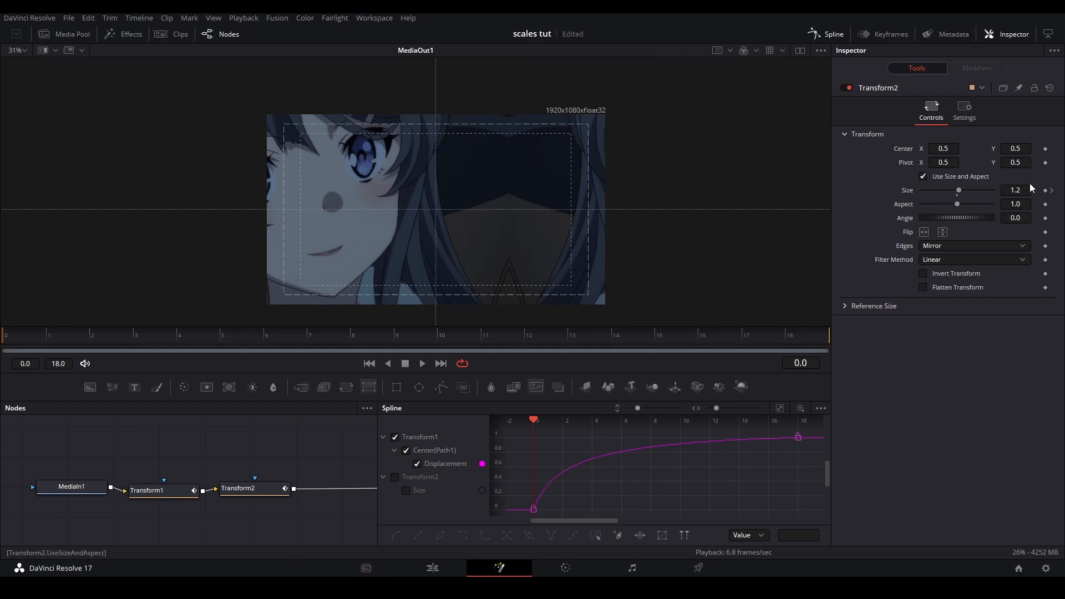
pyautogui.click(244, 488)
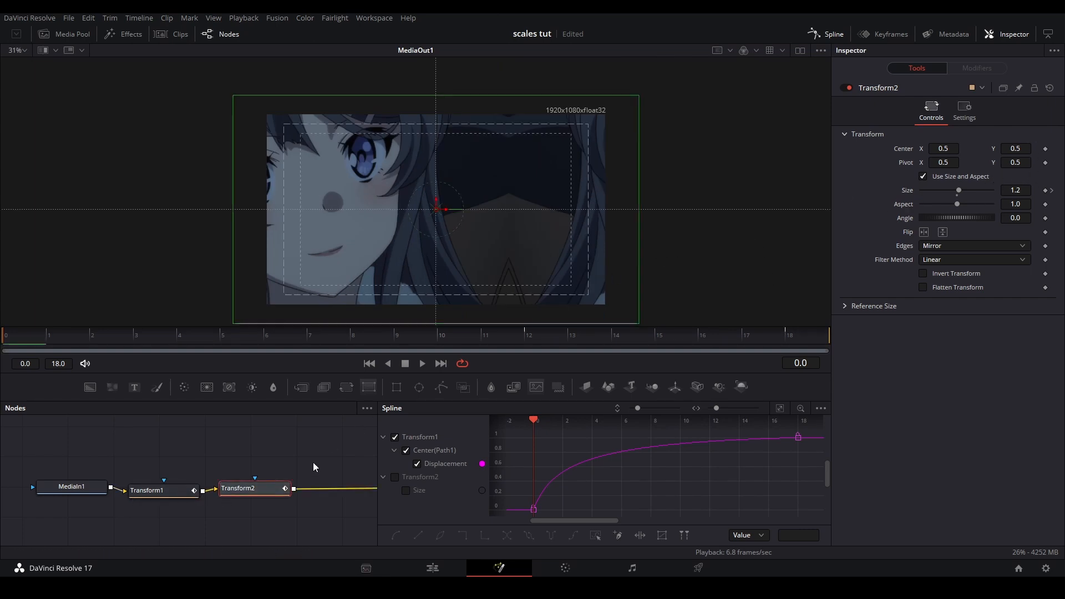
pyautogui.click(184, 496)
pyautogui.moveTo(1015, 148); pyautogui.dragTo(1059, 149)
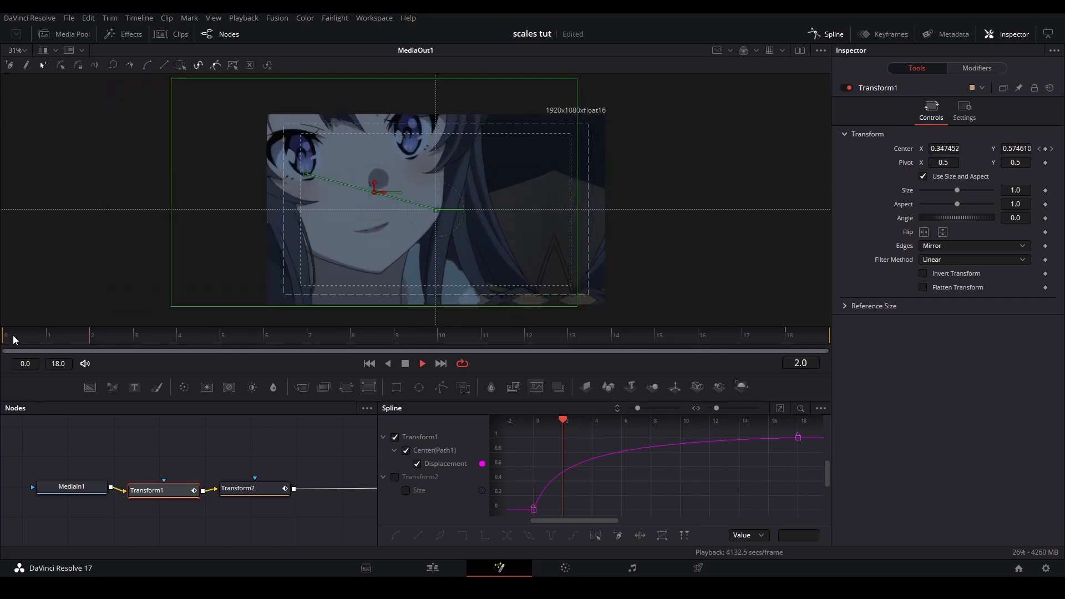
pyautogui.moveTo(703, 316); pyautogui.dragTo(794, 324)
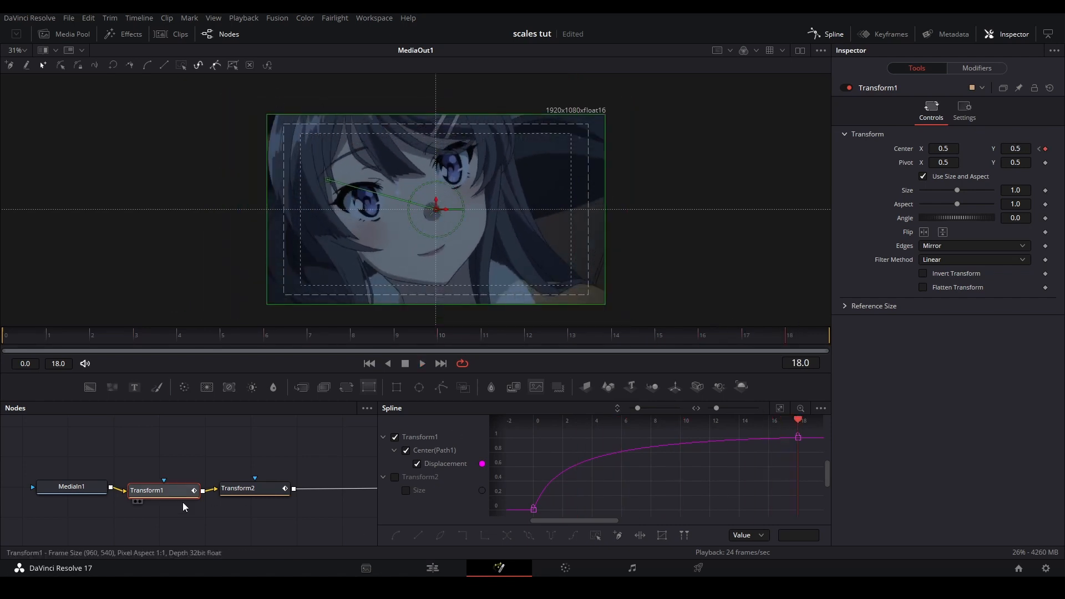
# Try a smaller Transform2 Size at frame 18, check it against the first keyframe, and reset the Size to 1
pyautogui.click(250, 488)
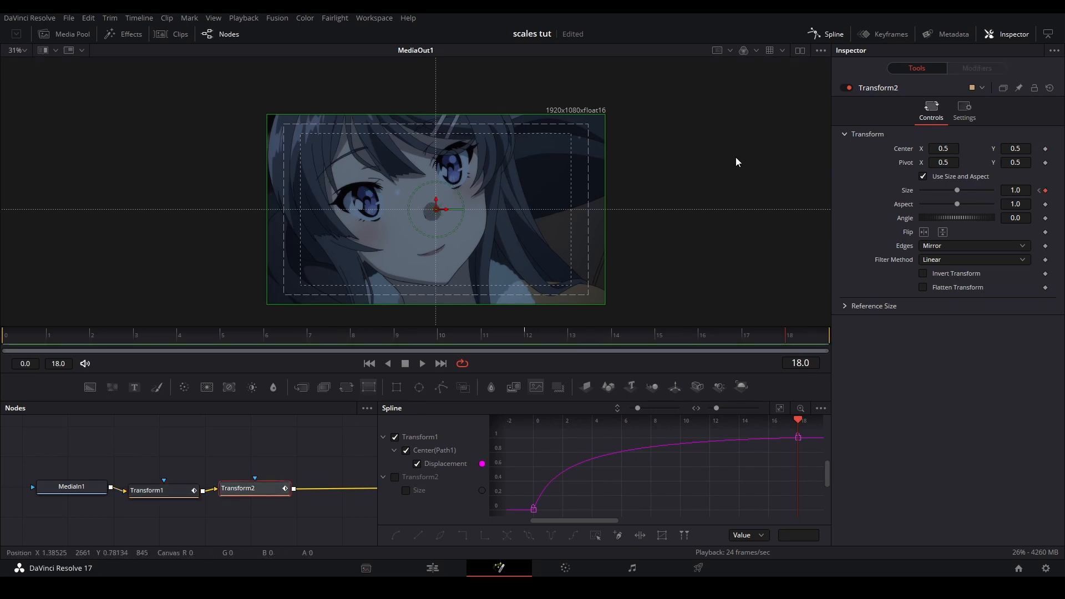
pyautogui.moveTo(1025, 191); pyautogui.dragTo(1003, 192)
pyautogui.click(1039, 190)
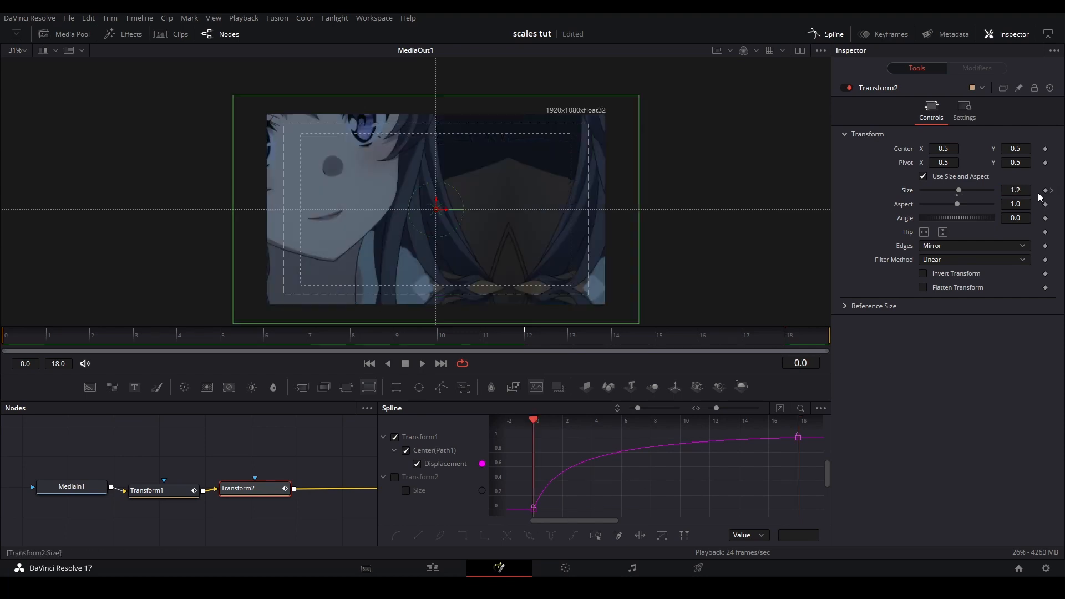
pyautogui.click(1052, 191)
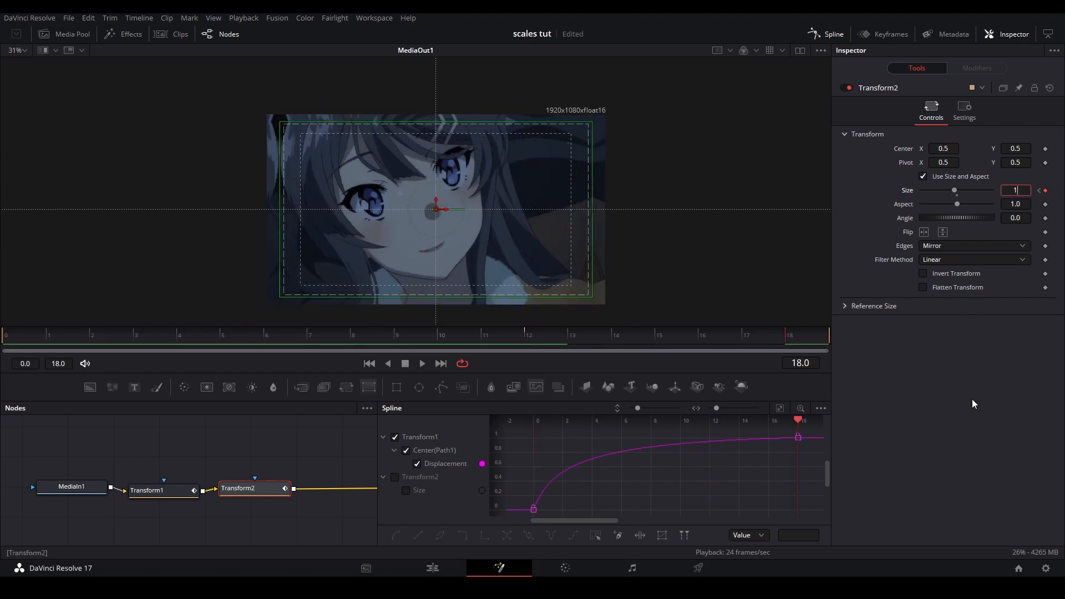
pyautogui.press('Return')
# Return to the edit timeline and replay all four clips from the beginning
pyautogui.click(441, 574)
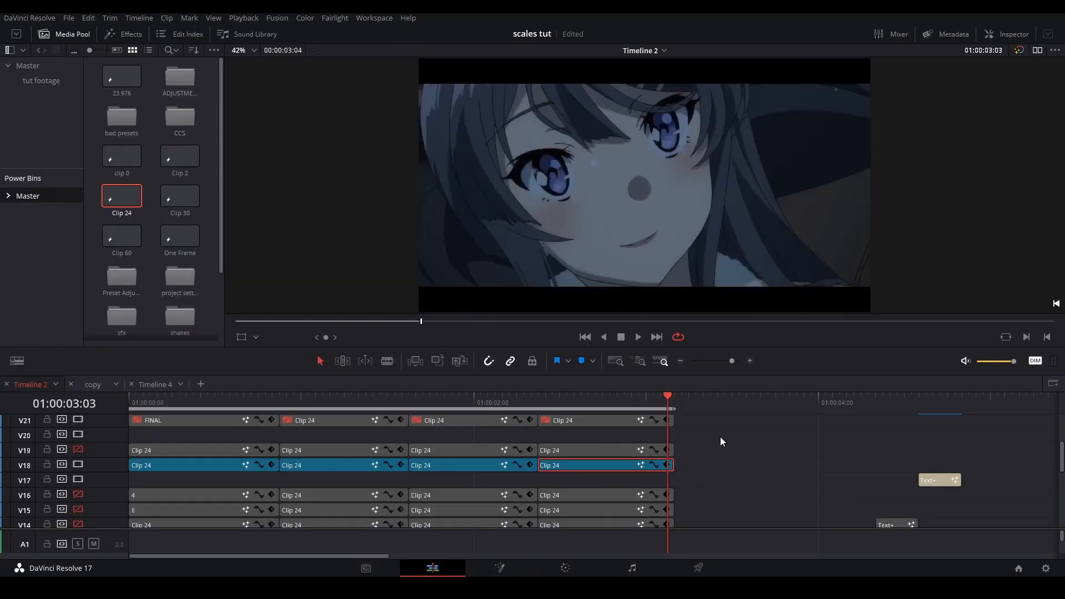
pyautogui.click(131, 401)
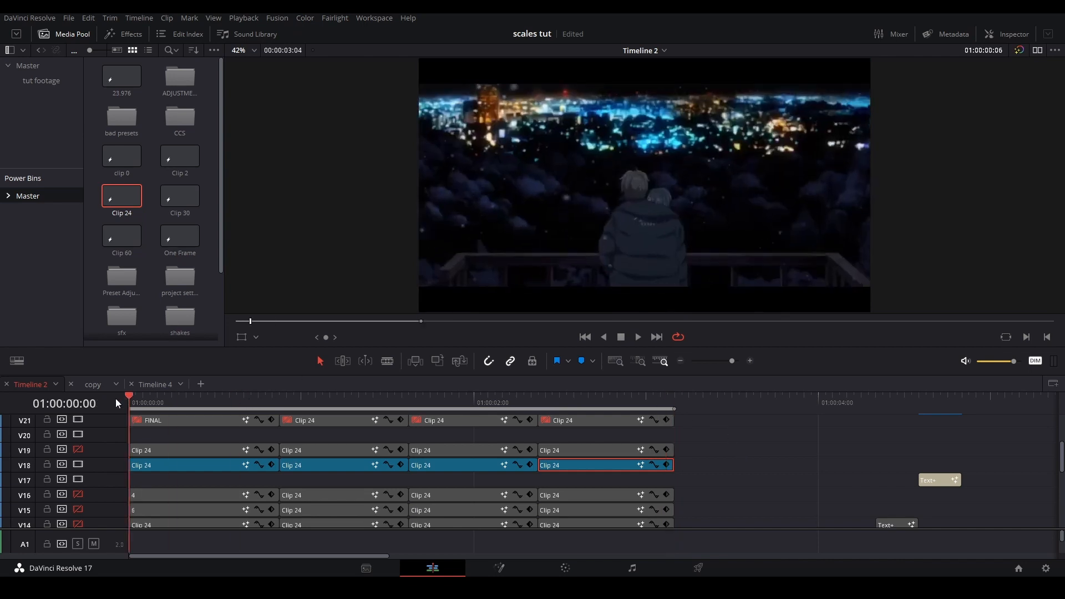
pyautogui.press('space')
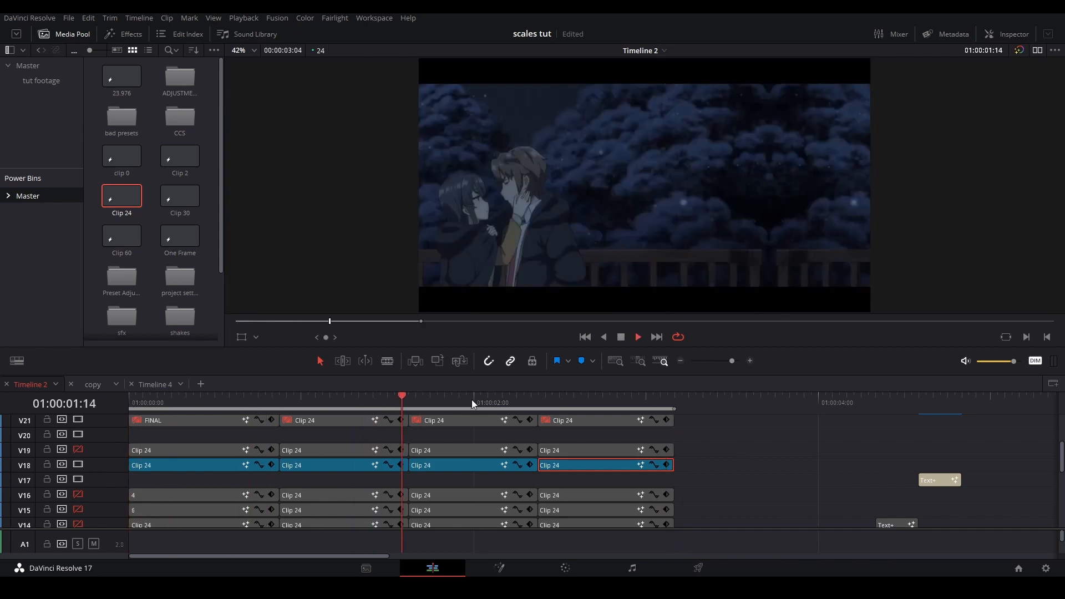
# Enable the final, shake, expression and blur clips on tracks V21 to V24, and play the sequence with the Media Pool hidden
pyautogui.moveTo(733, 502); pyautogui.dragTo(119, 398)
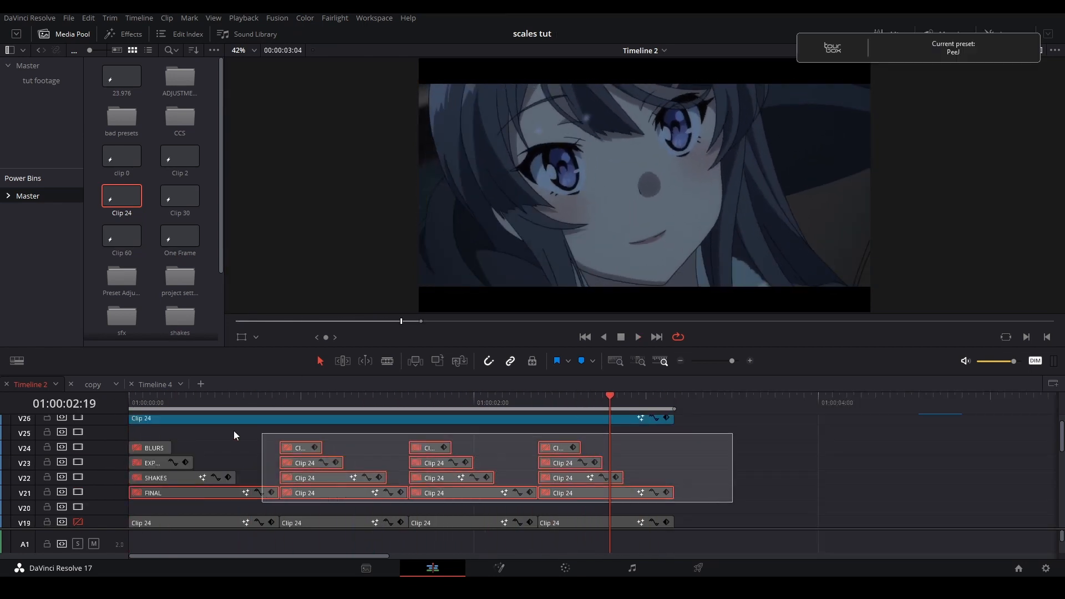
pyautogui.press('d')
pyautogui.click(754, 467)
pyautogui.press('space')
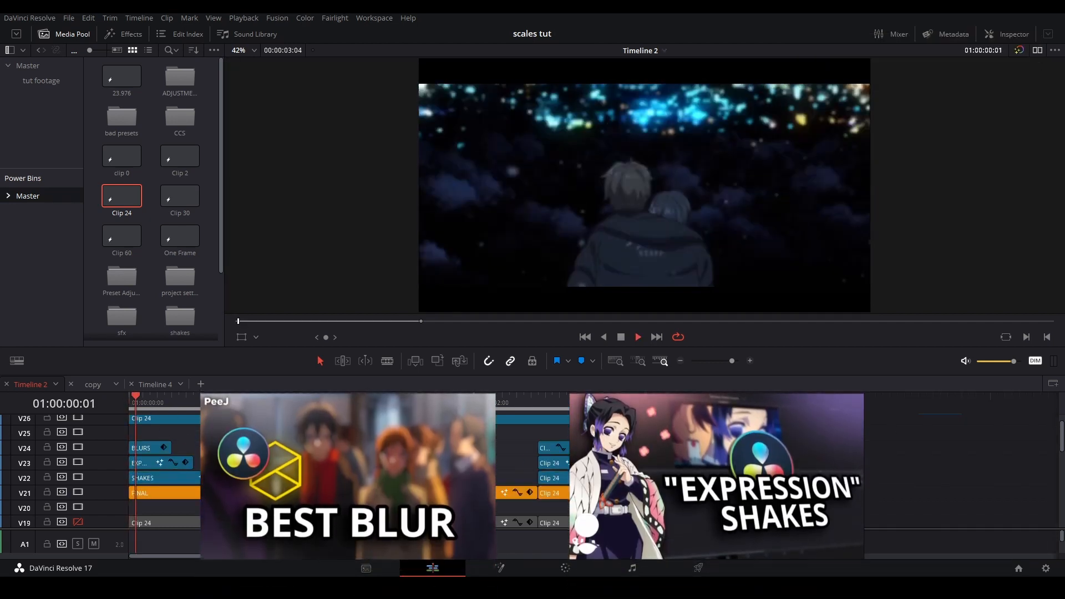
pyautogui.click(64, 35)
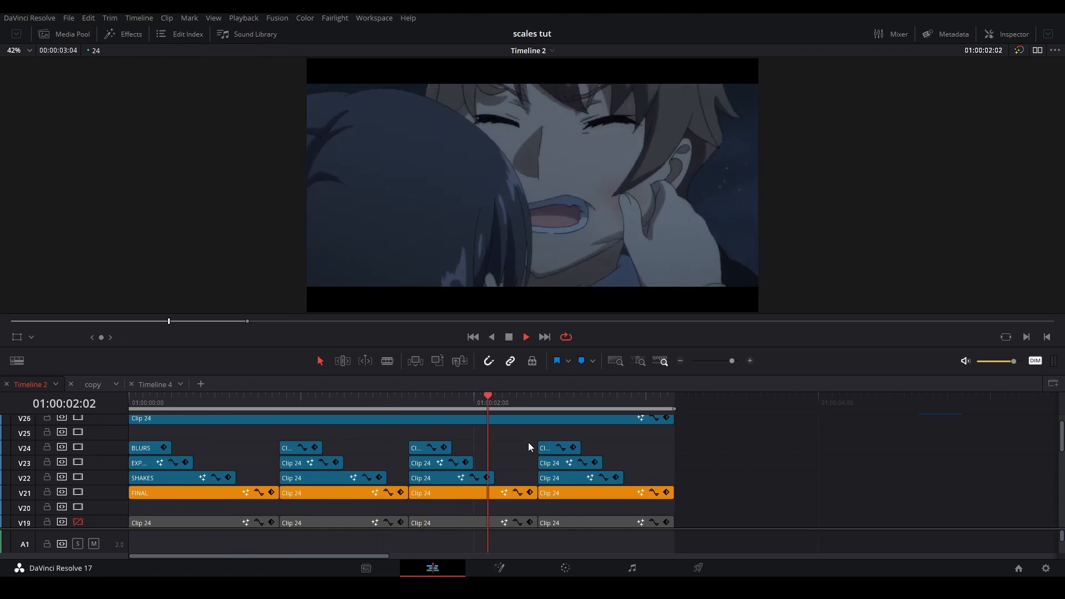
# Replay the finished sequence from the start and disable the V22 shakes track
pyautogui.moveTo(186, 402); pyautogui.dragTo(122, 398)
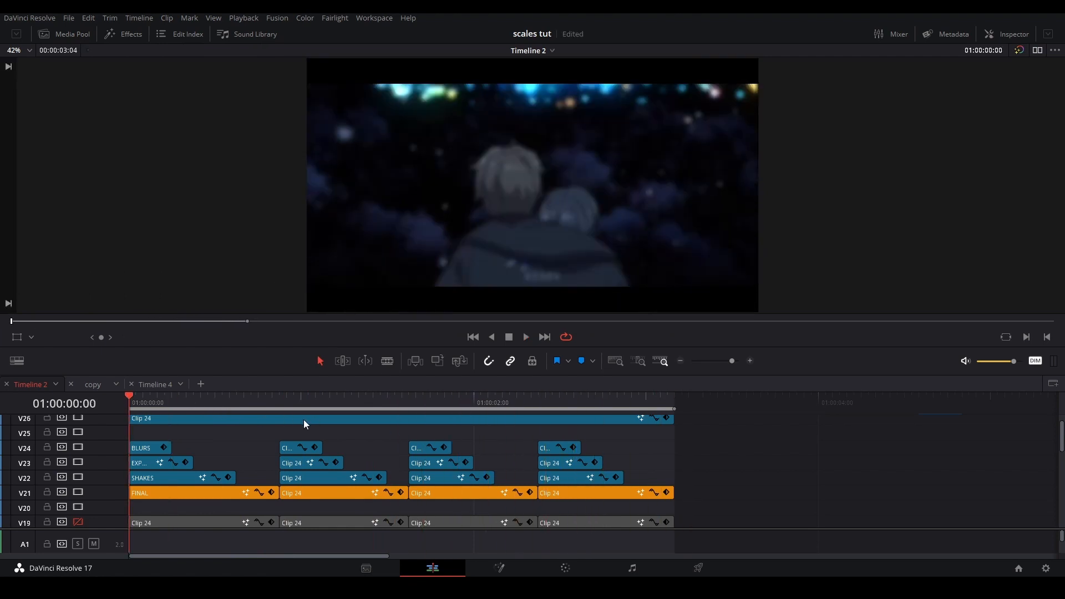
pyautogui.press('space')
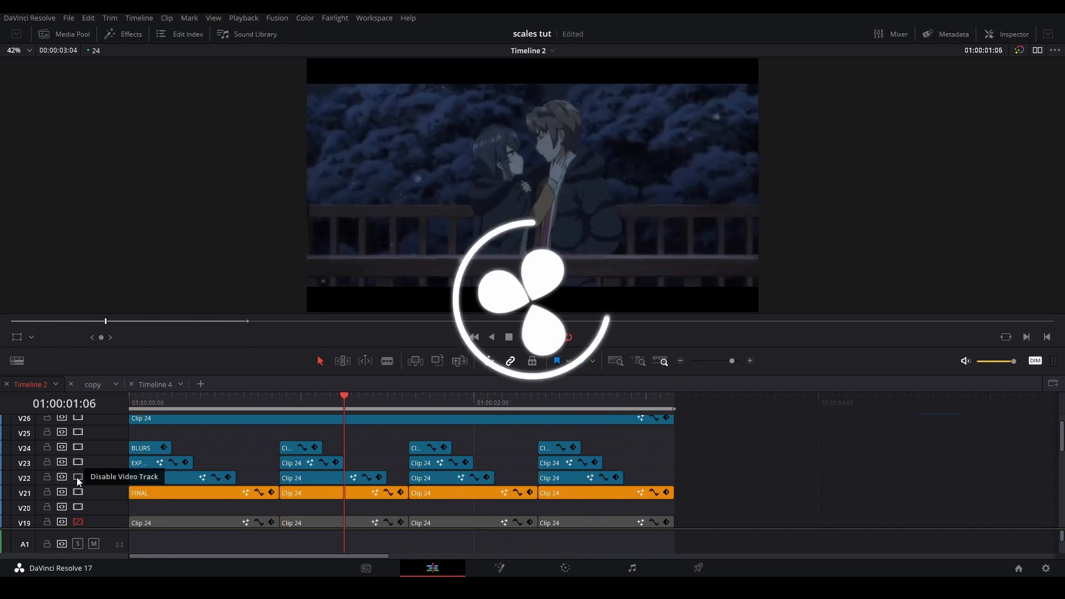
pyautogui.click(77, 477)
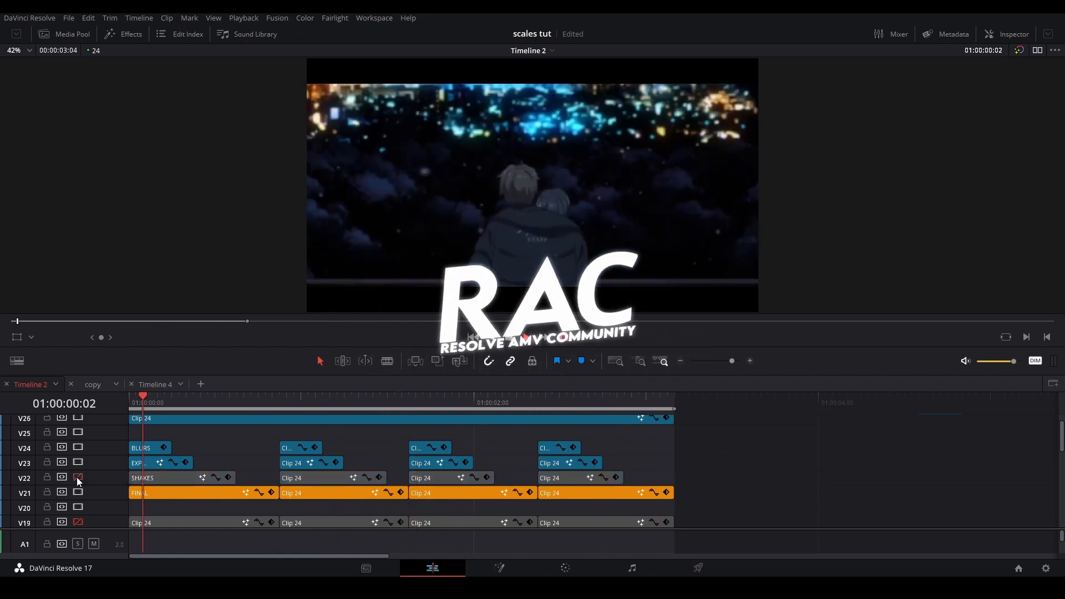